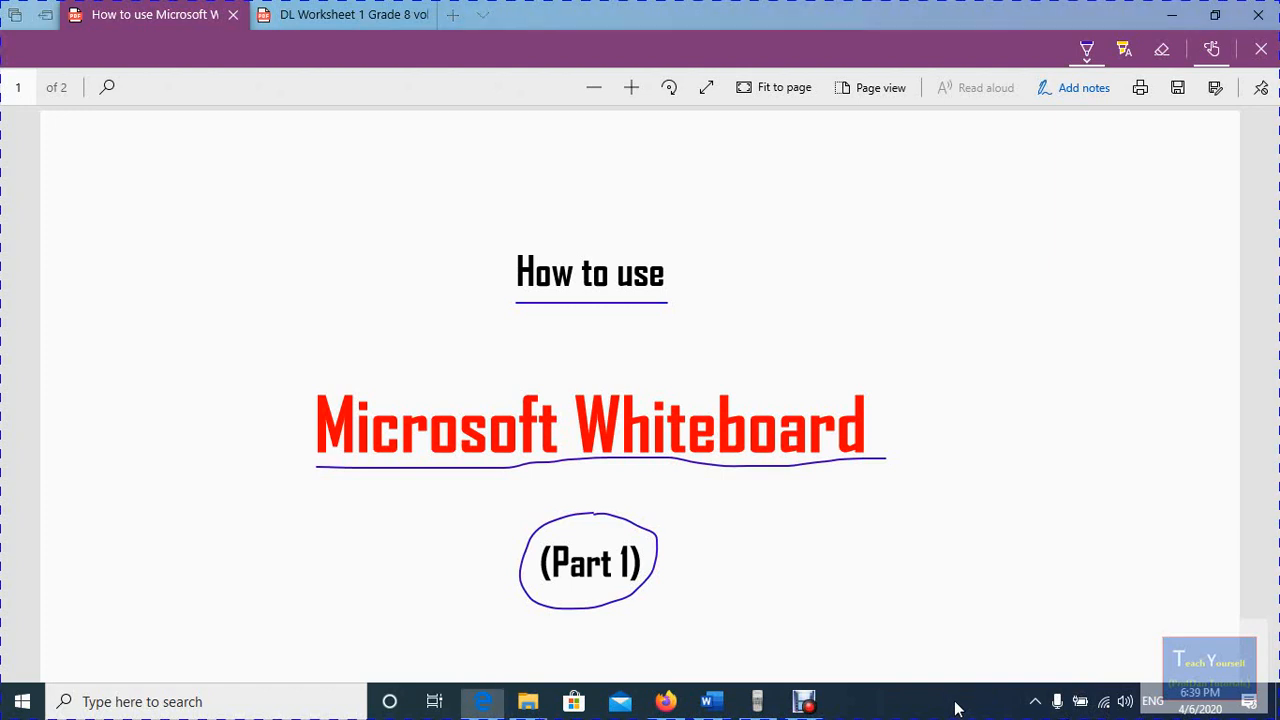
Show the Windows Ink Workspace button on the taskbar and open the Ink Workspace.
right_click(957, 705)
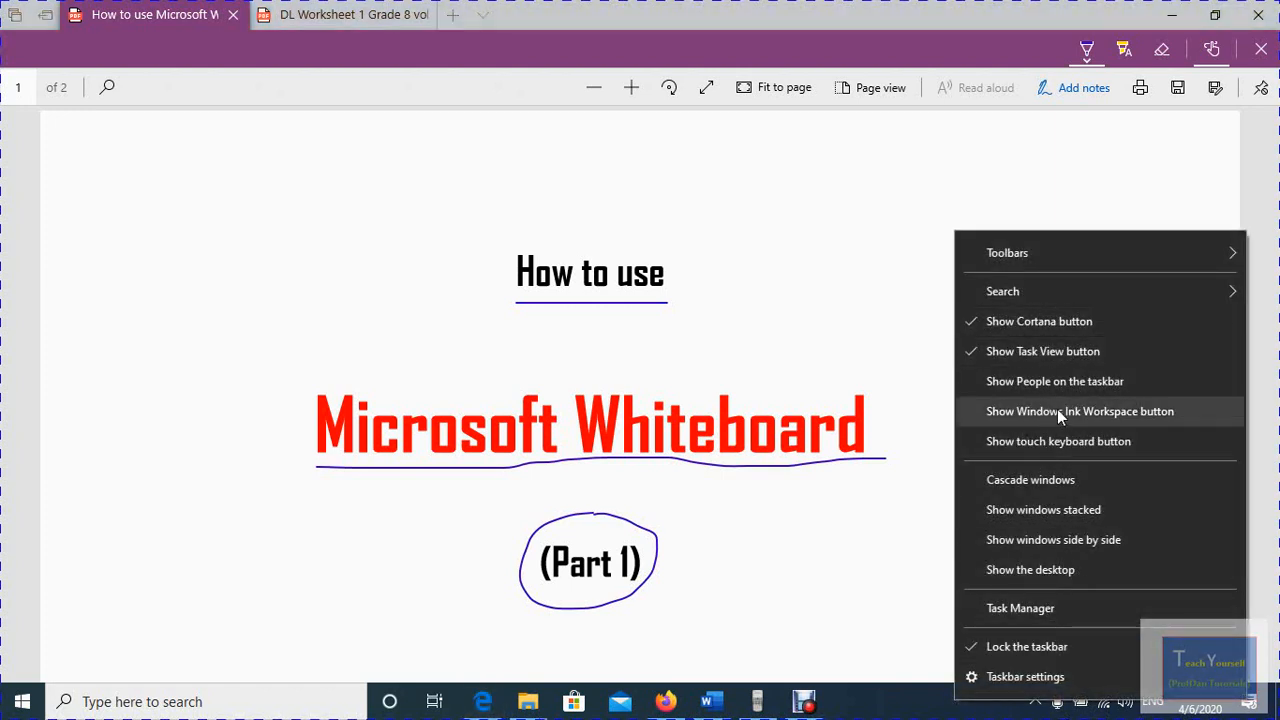
left_click(1131, 410)
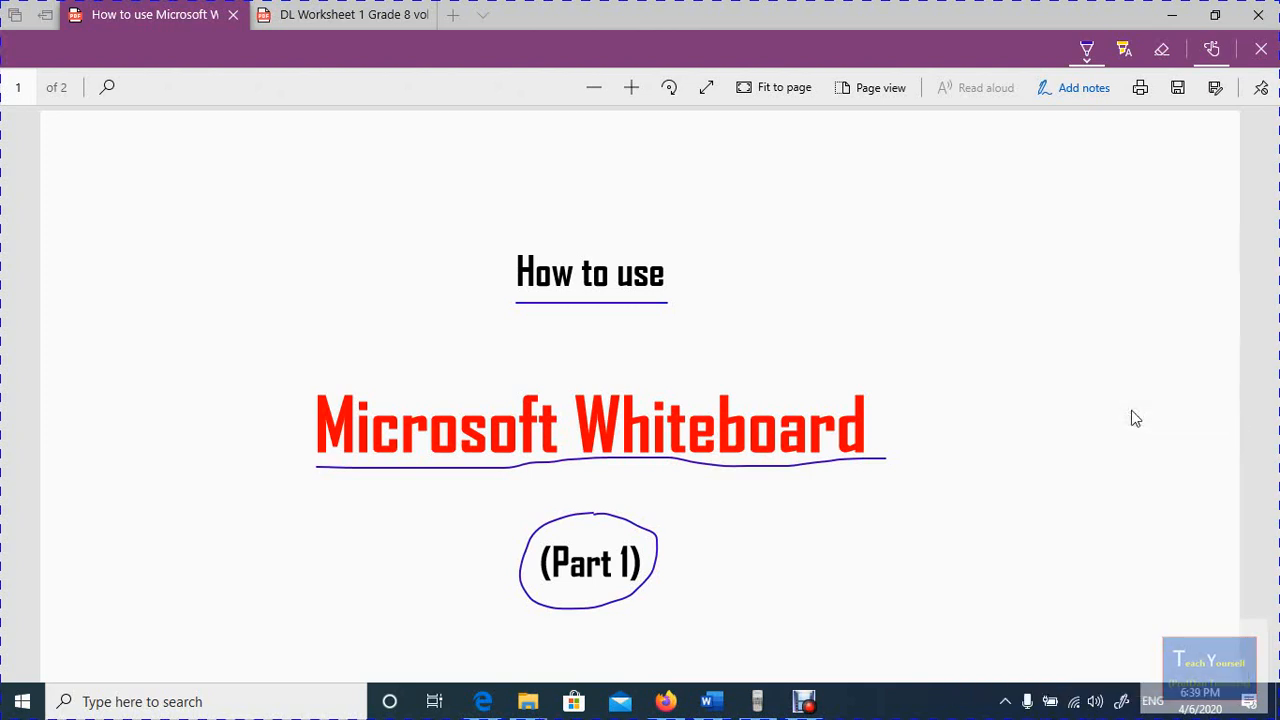
left_click(1125, 700)
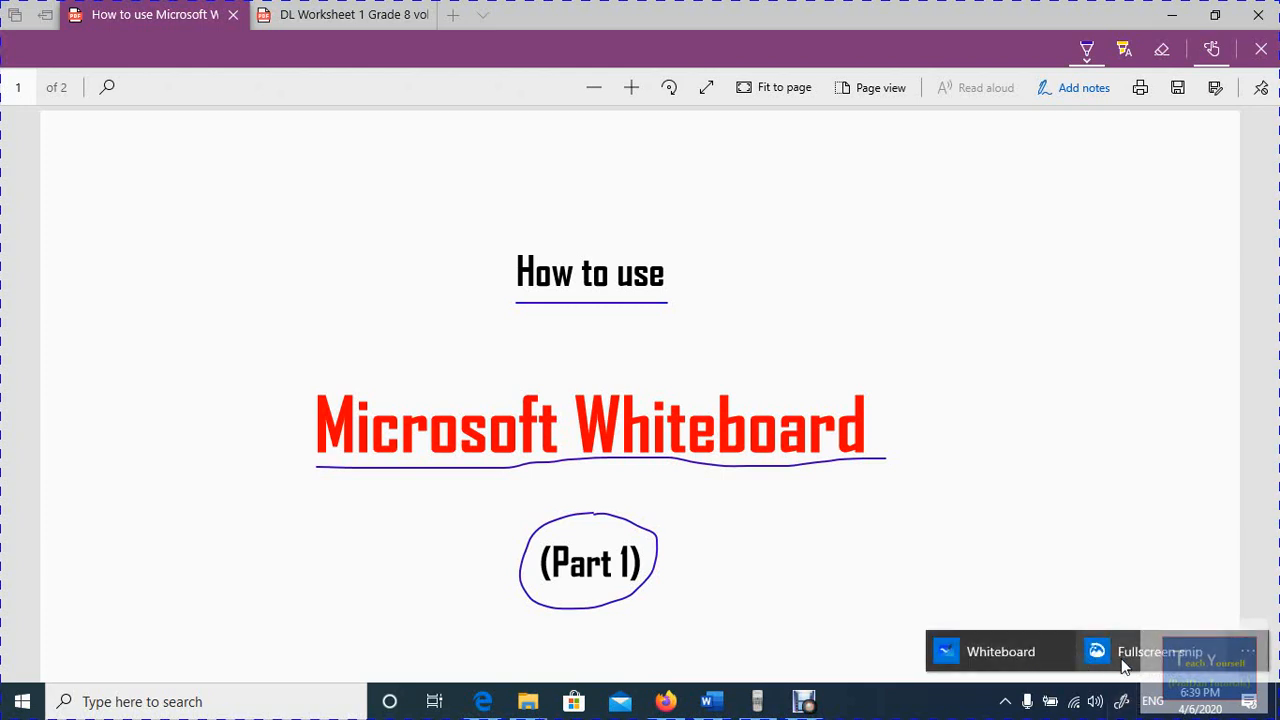
Launch Microsoft Whiteboard and create a new blank whiteboard, dismissing the template choices.
left_click(988, 653)
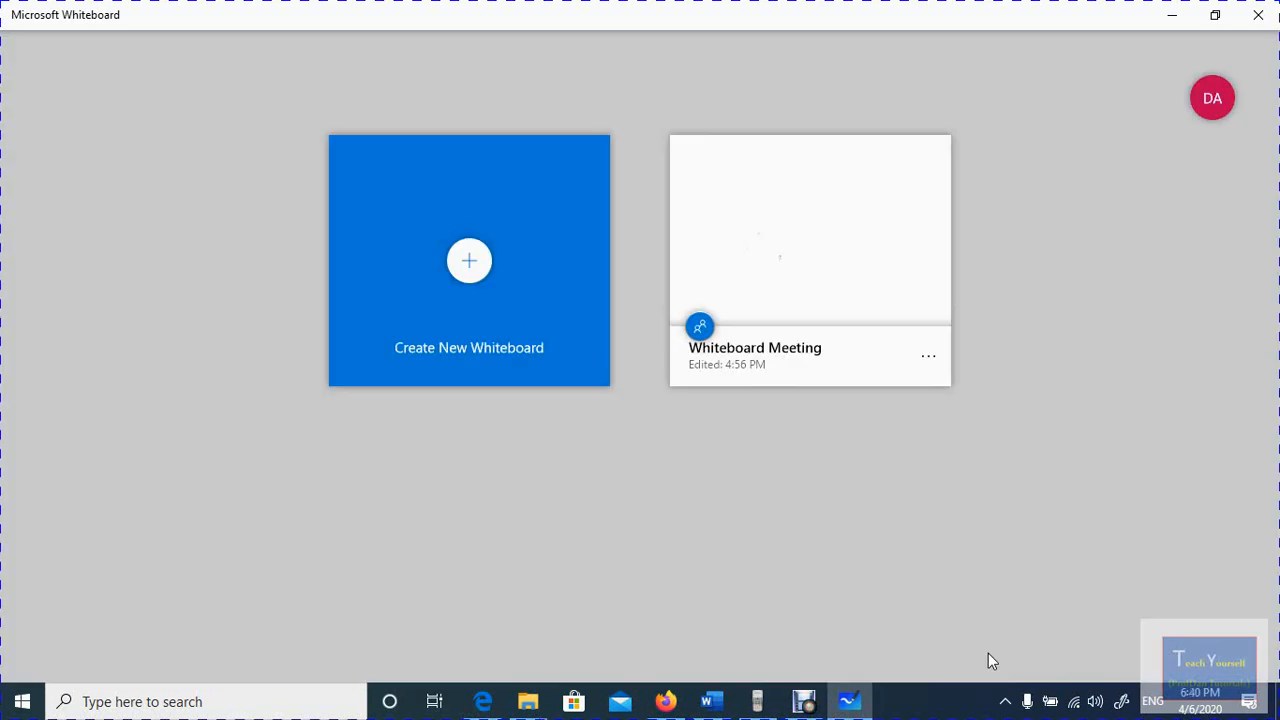
left_click(473, 267)
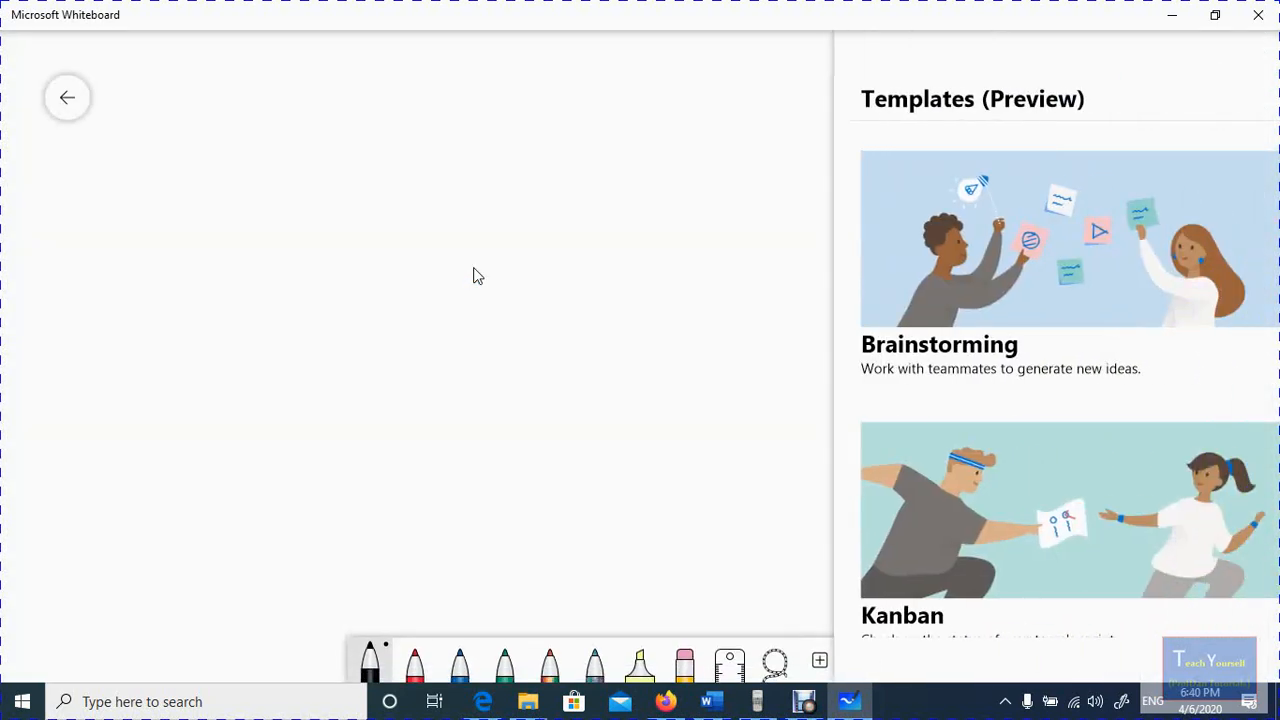
left_click(771, 209)
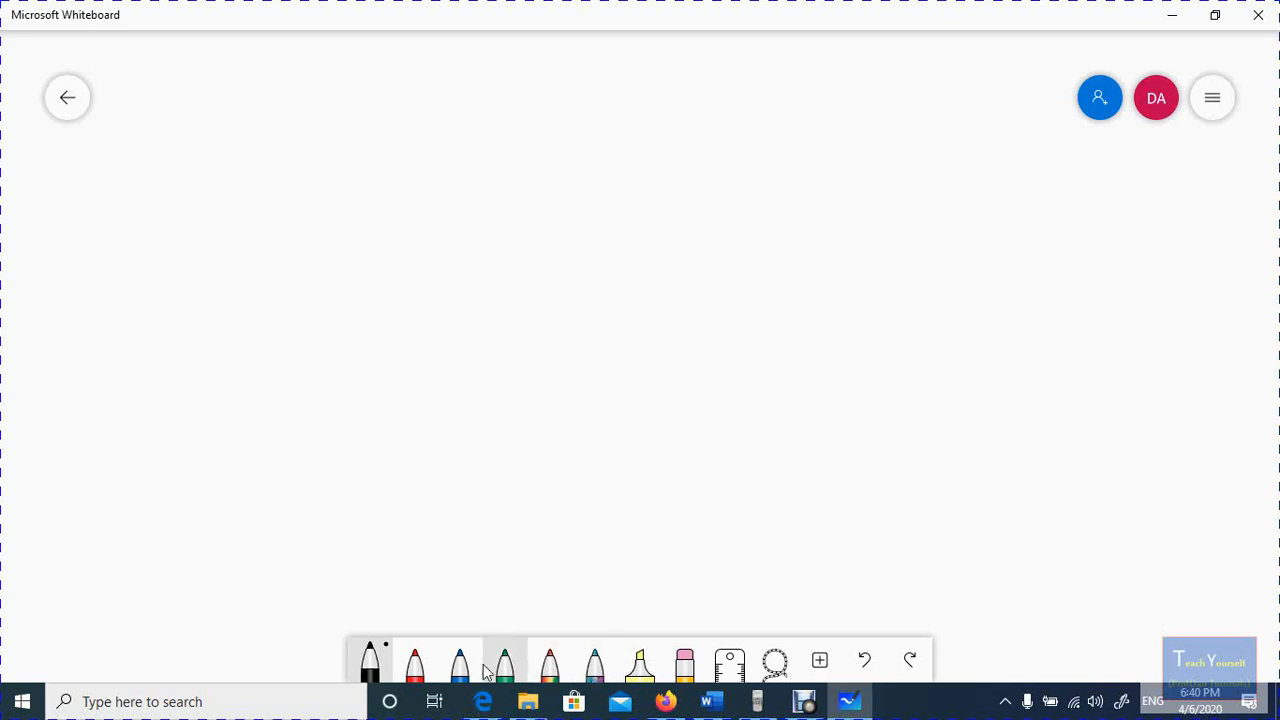
Try selecting the red pen, the blue pen and the eraser, and return to the black pen.
left_click(415, 668)
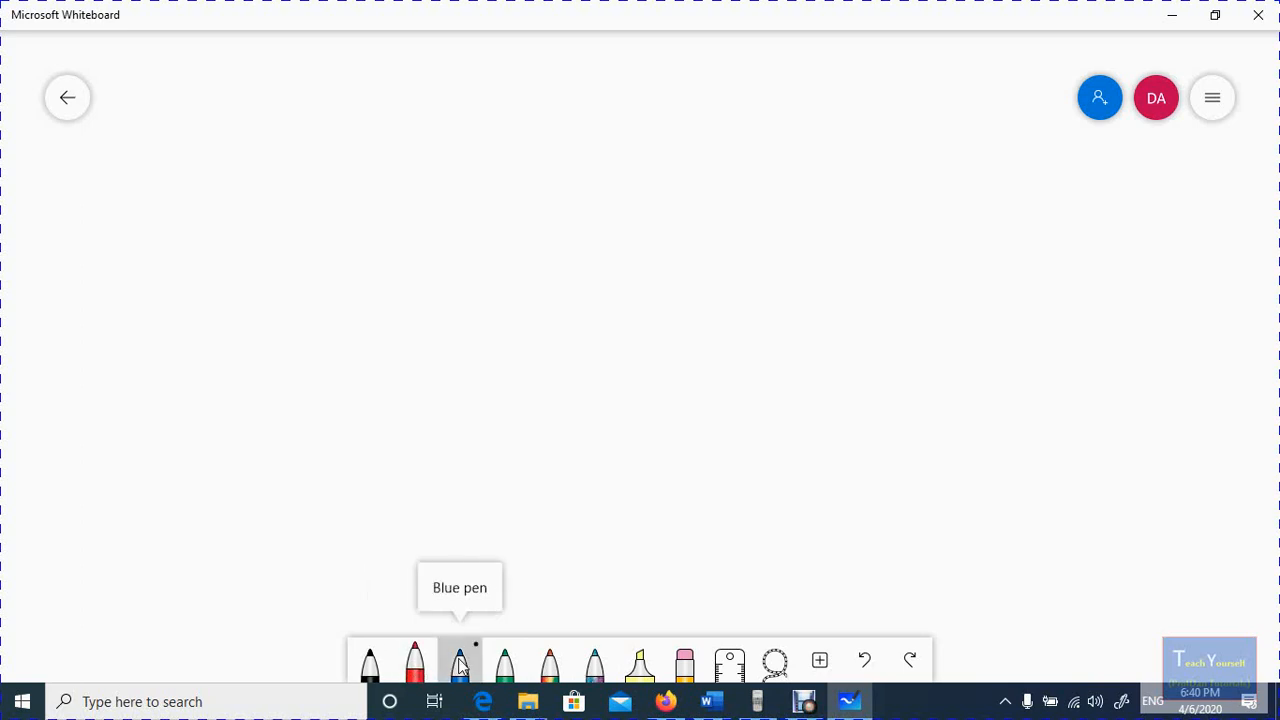
left_click(461, 664)
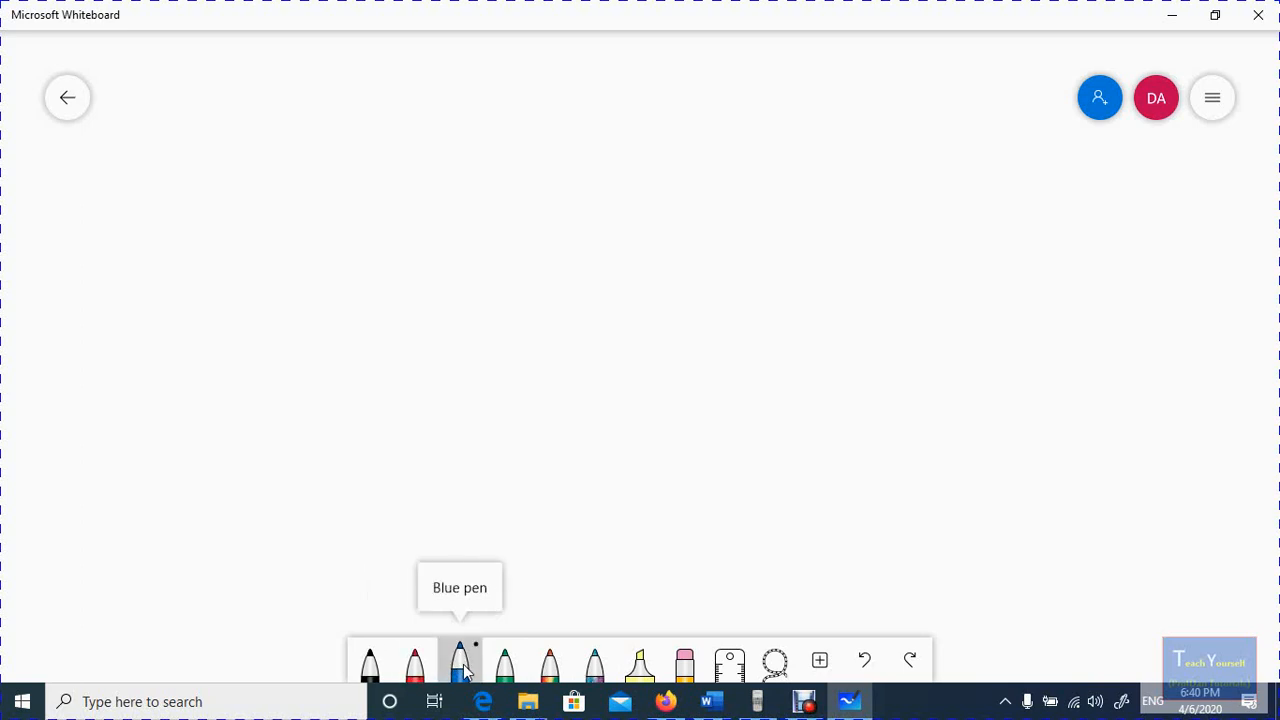
left_click(376, 660)
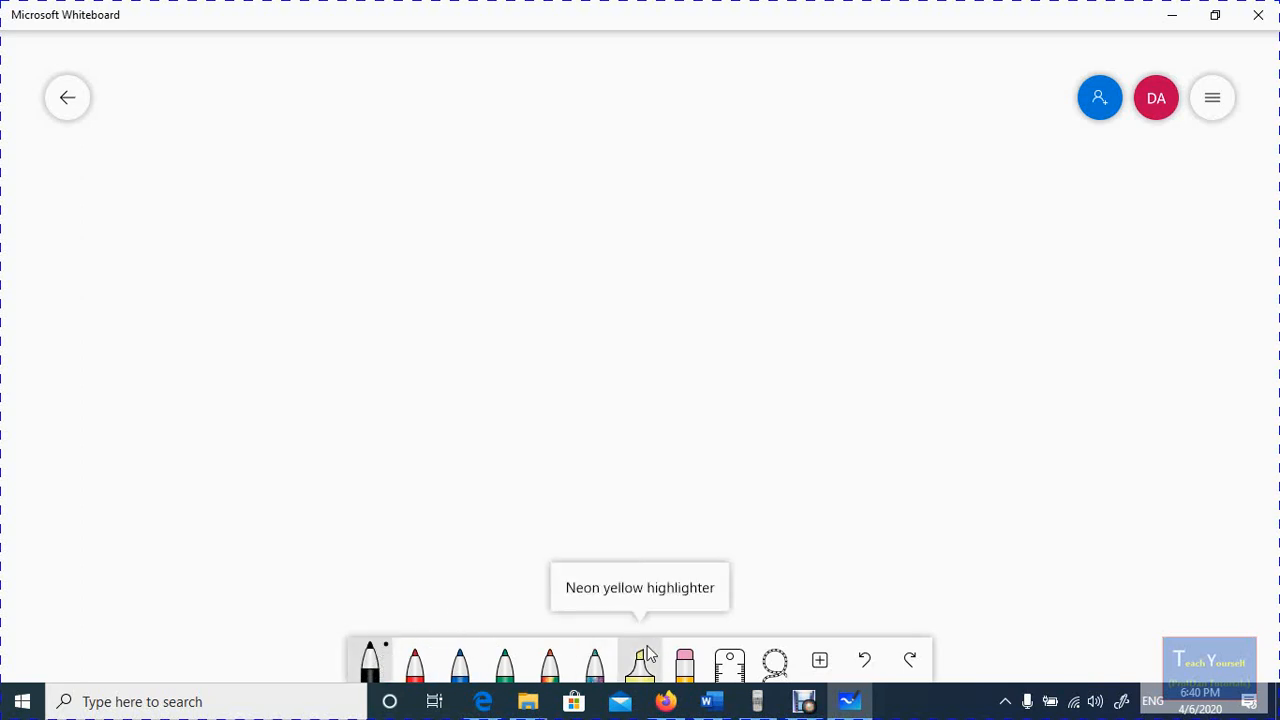
left_click(680, 664)
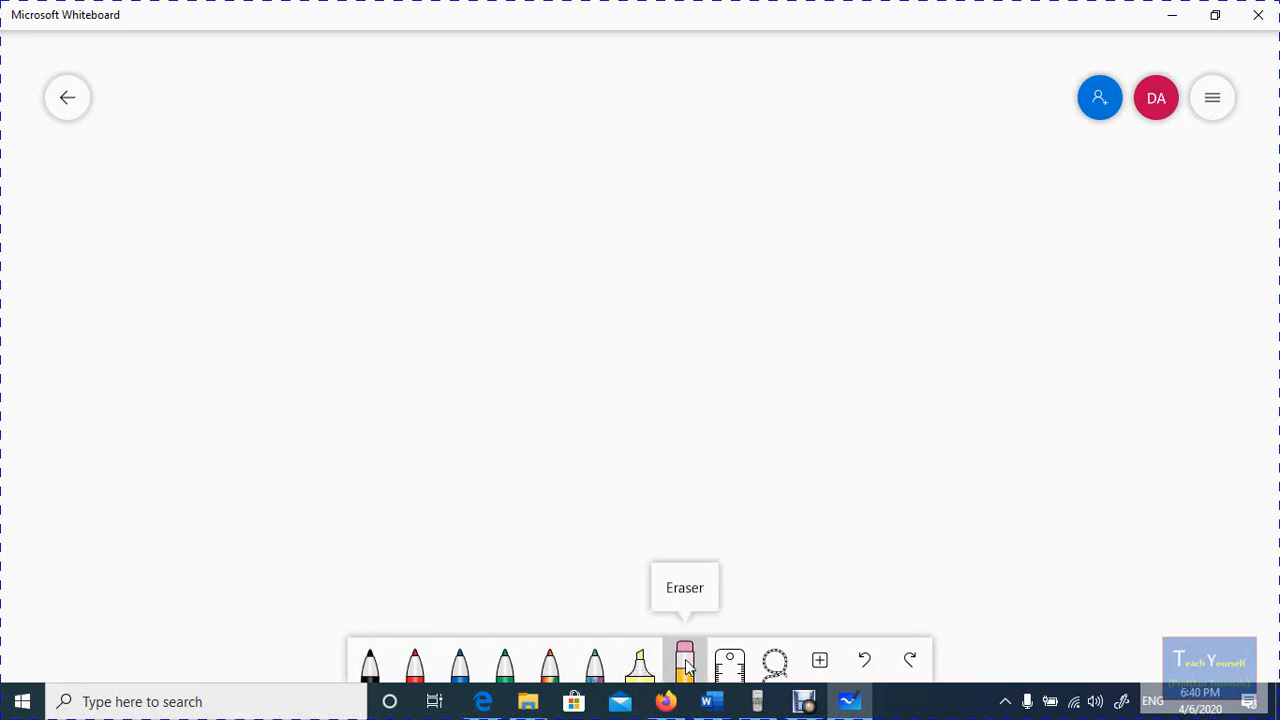
left_click(366, 662)
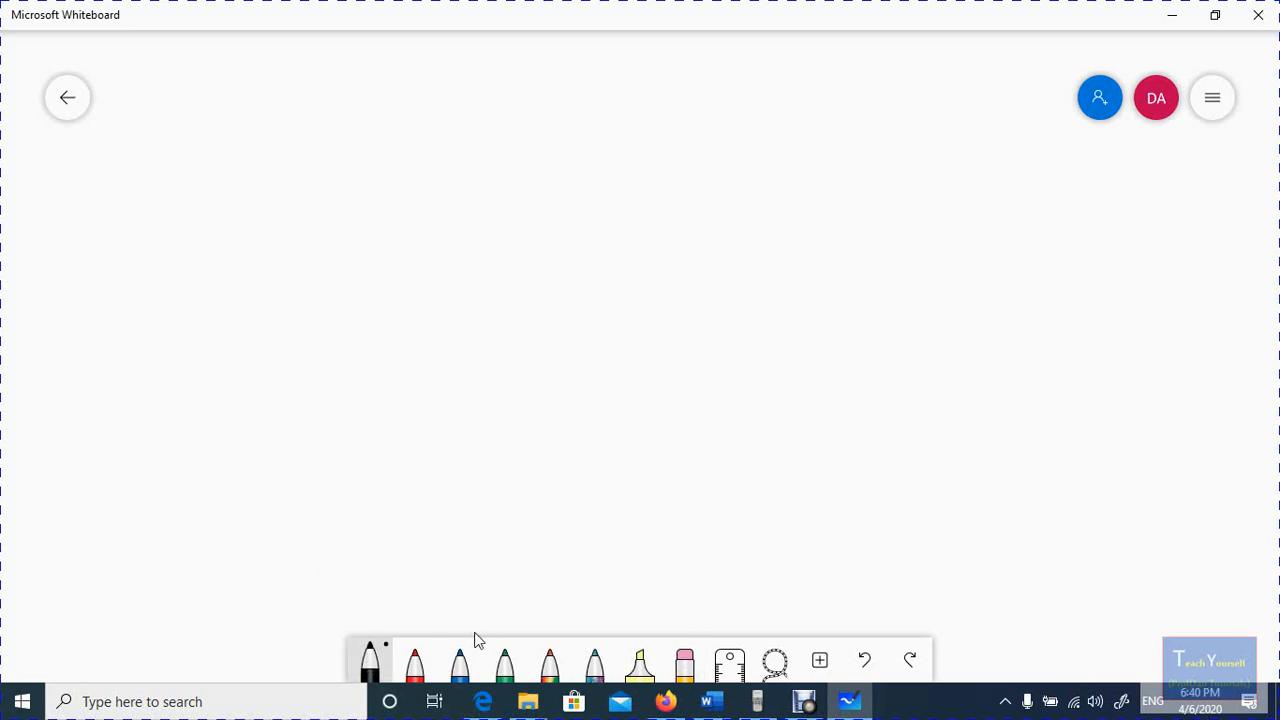
Insert a note reading "Date: 4/6/2020" with the heading "Key Terms:" below it, separated by a blank line.
left_click(821, 663)
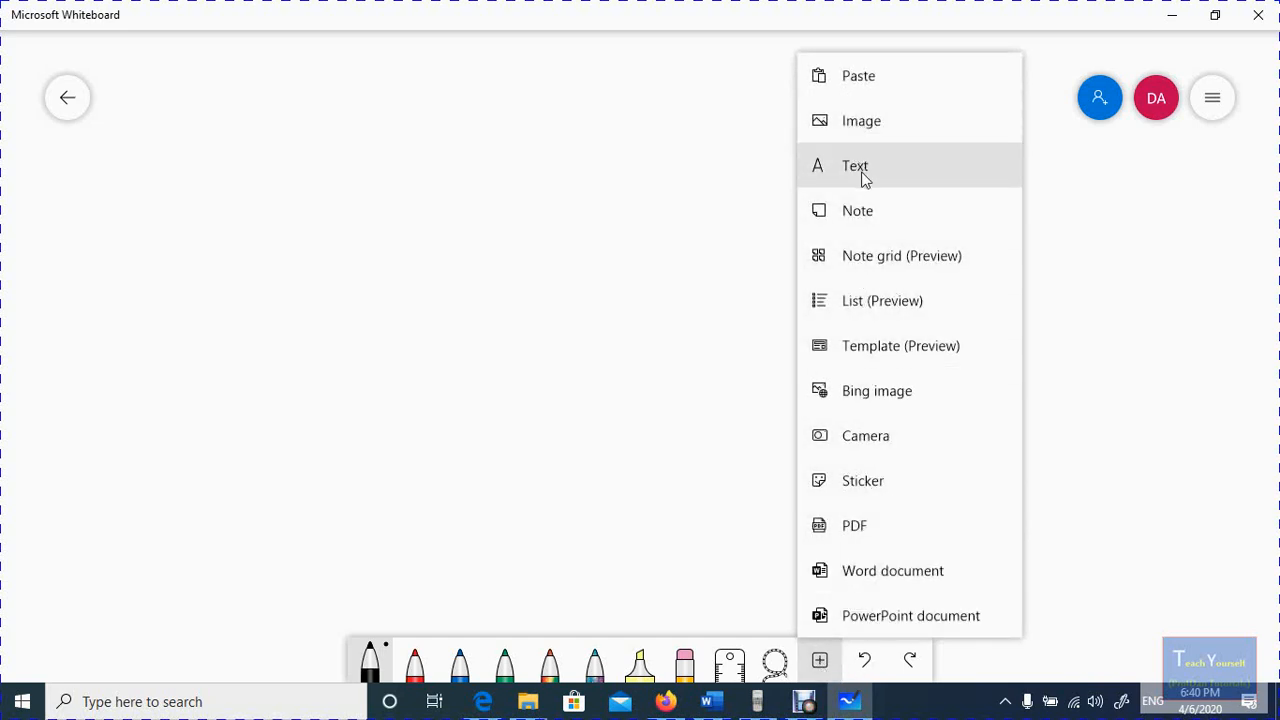
left_click(866, 222)
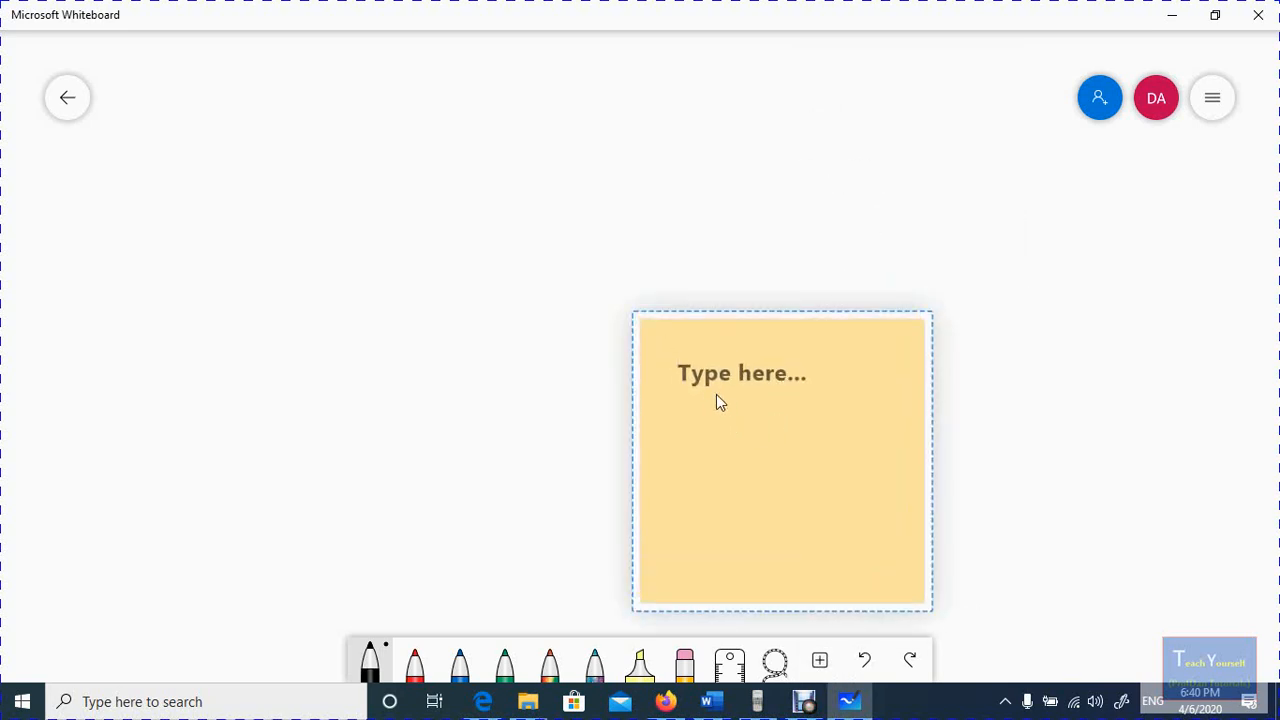
type("Date:")
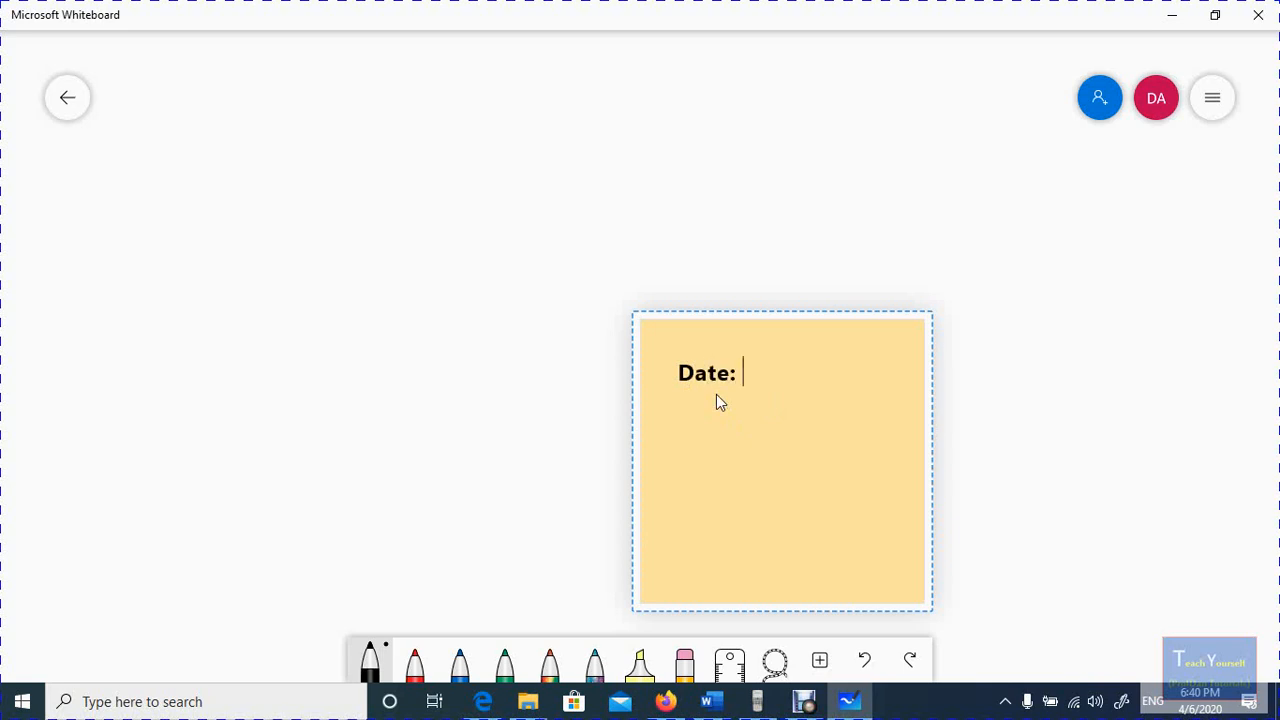
type(" 4/6/2020")
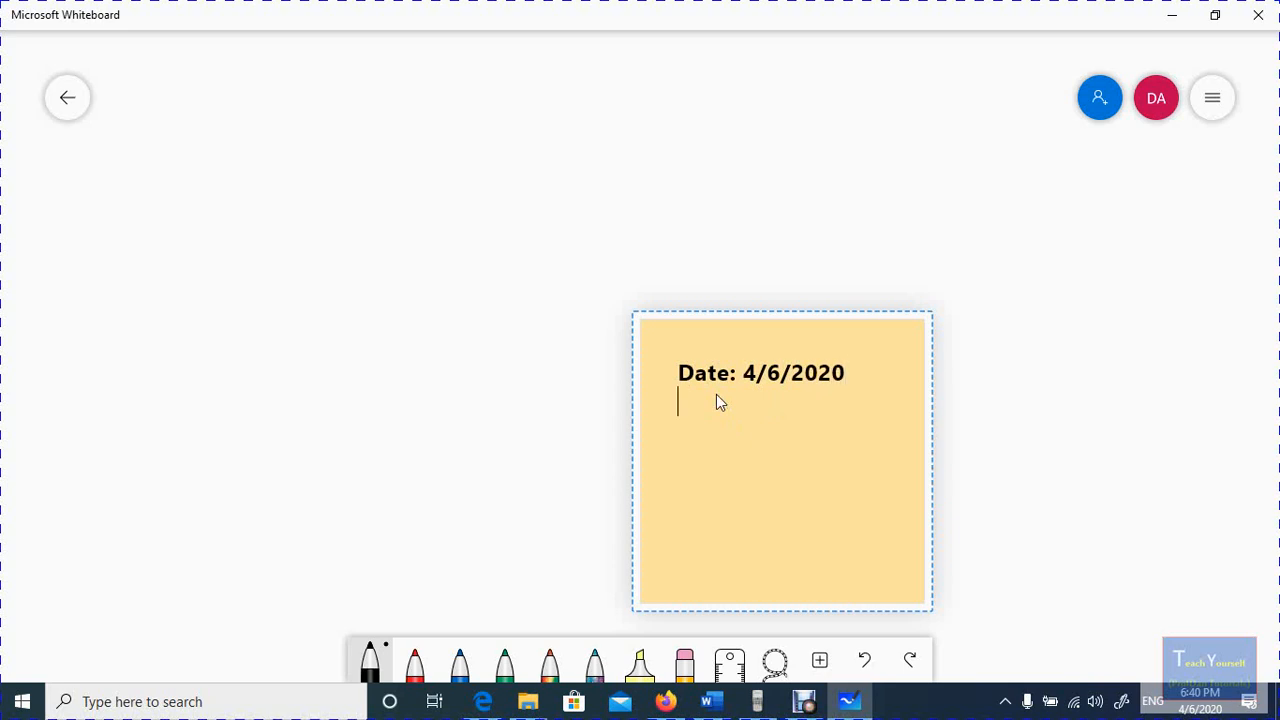
key("Return")
type("Key Terms:")
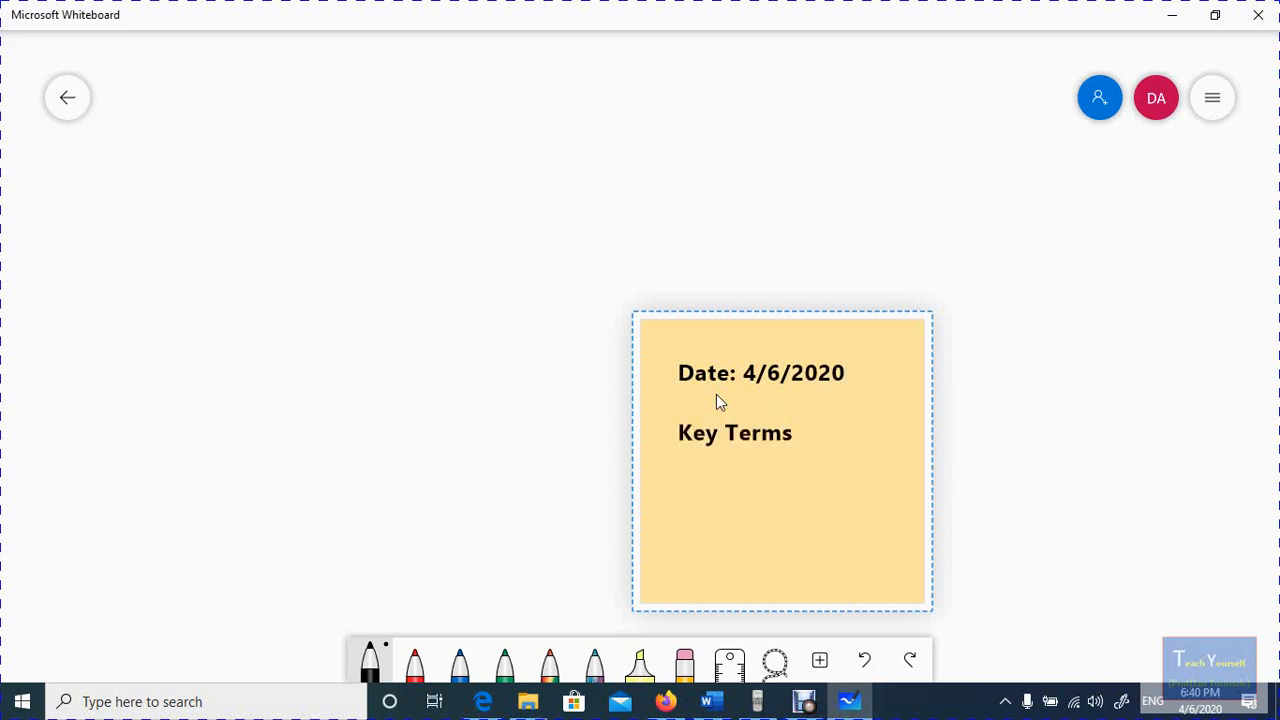
List "Circle", "Diameter" and "Radius" under the note's Key Terms heading, separated by blank lines, and finish editing the note.
key("Return")
key("Return")
type("Circle")
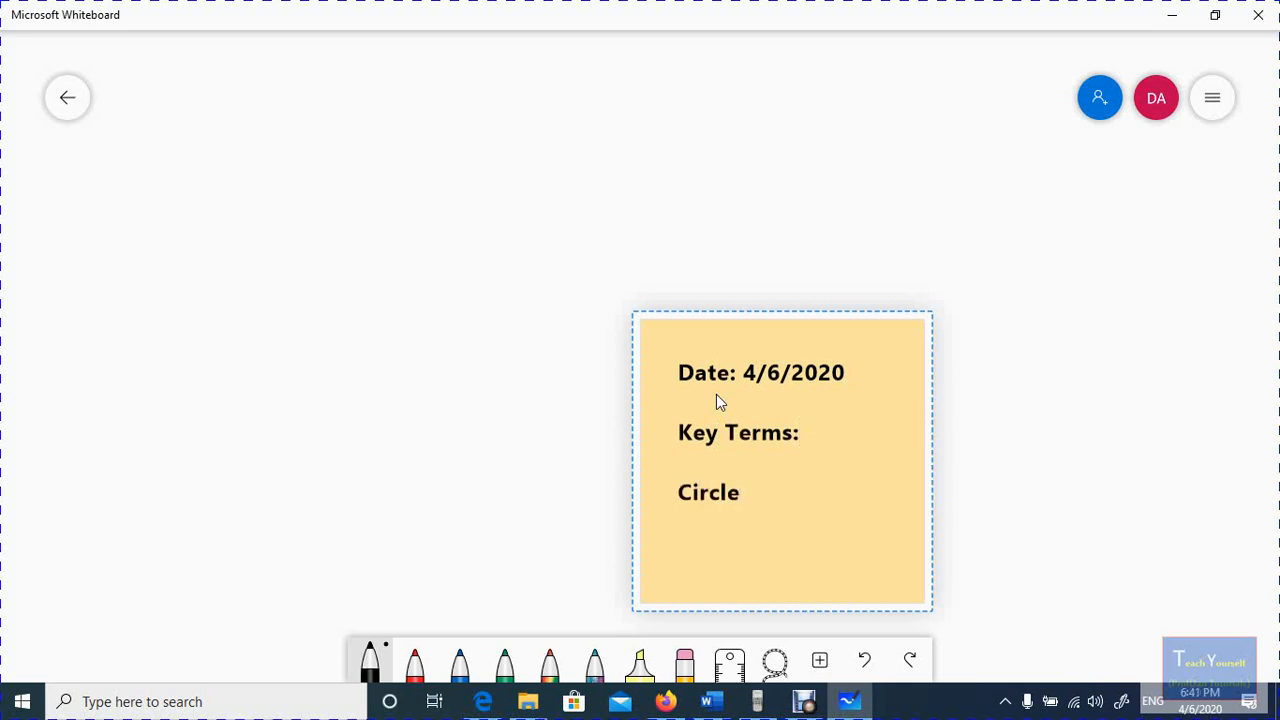
key("Return")
key("Return")
type("Diam")
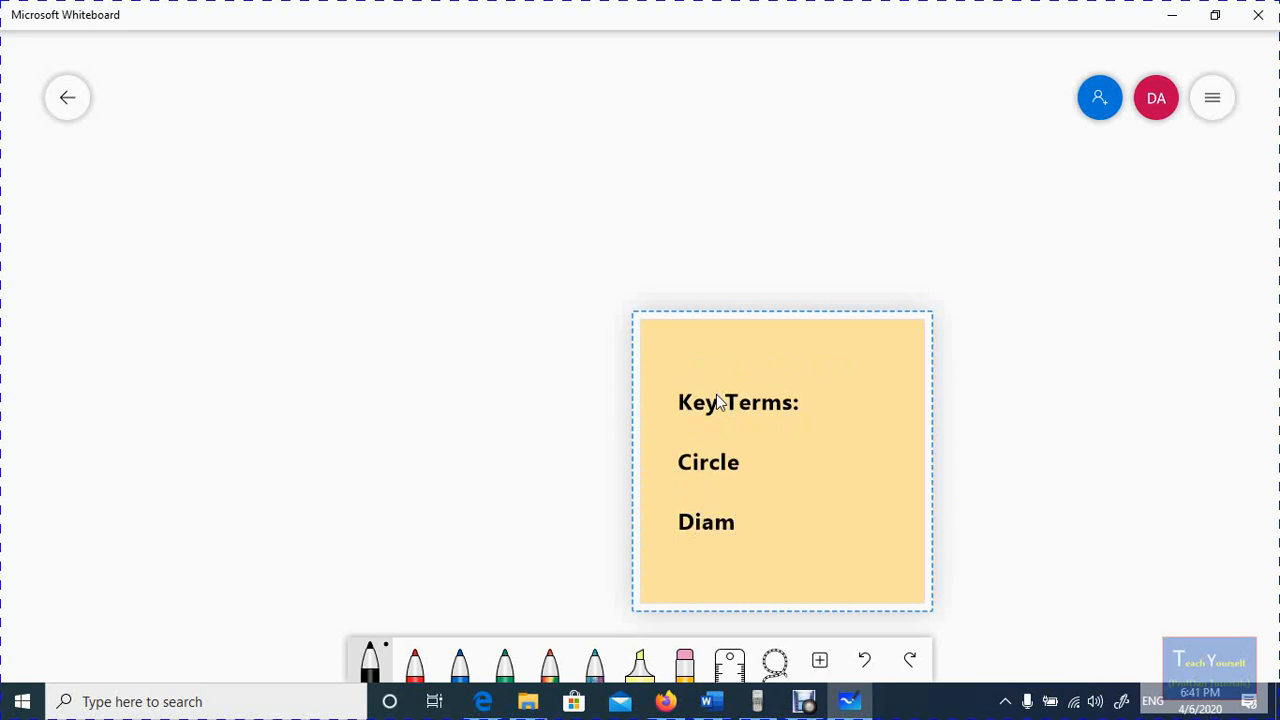
type("eter")
key("Return")
key("Return")
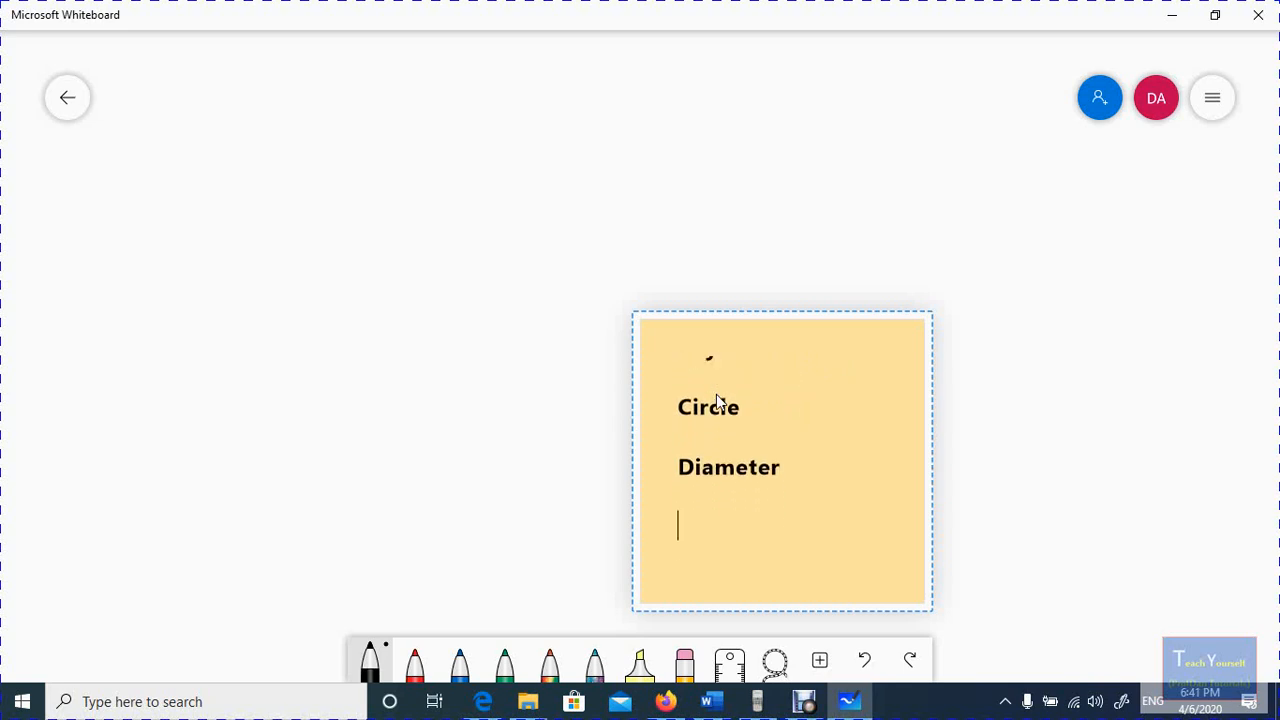
type("Radius")
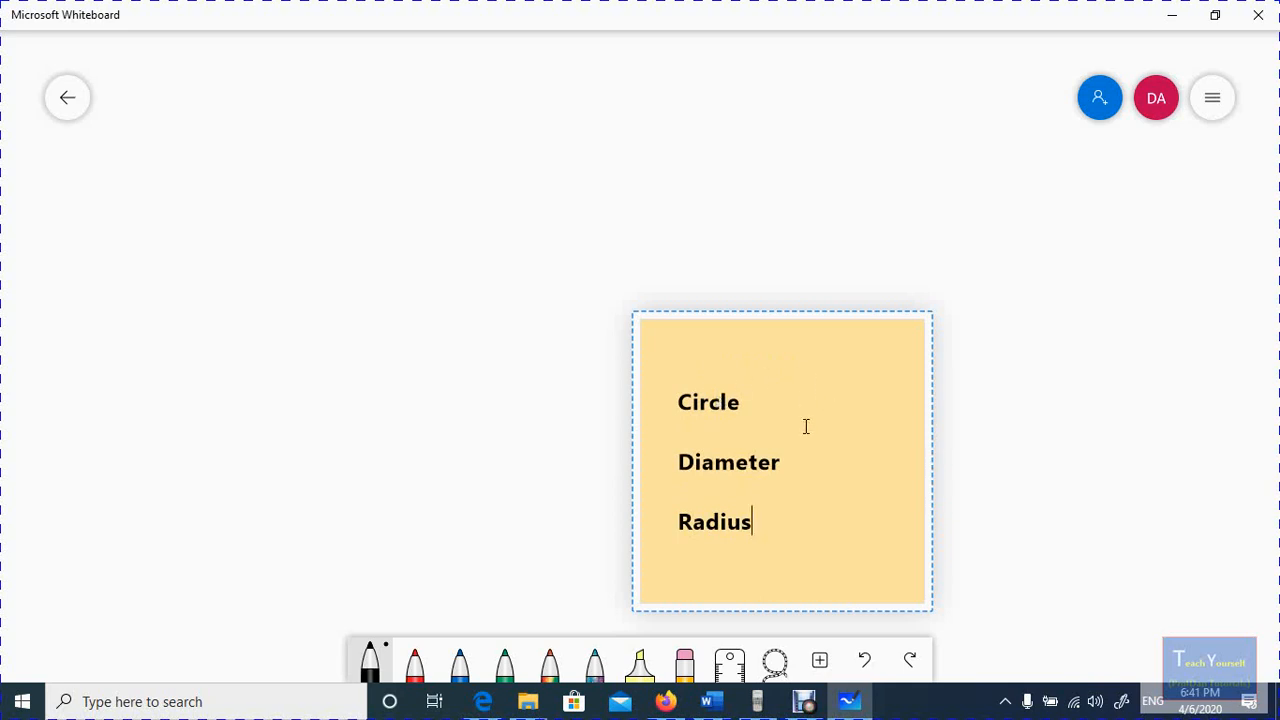
scroll(803, 432, "up", 3)
left_click(1027, 389)
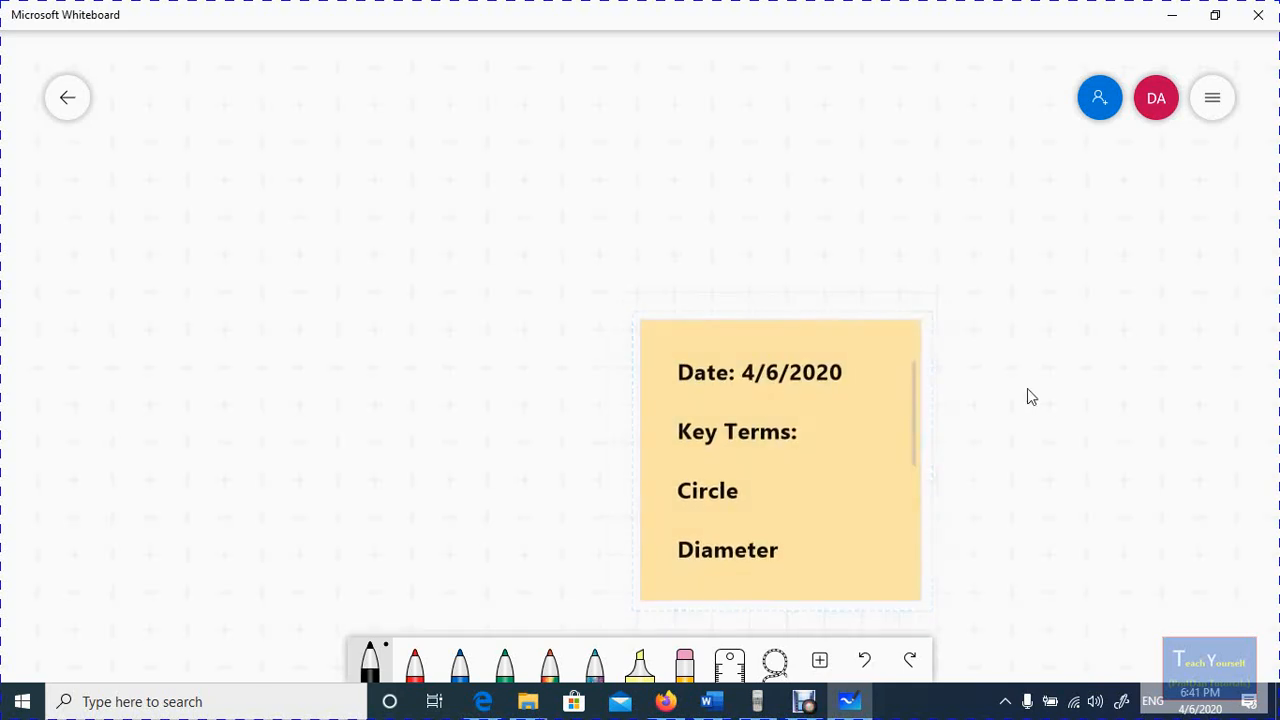
Move the note to the upper-left corner of the whiteboard and recolour it green, then light blue.
left_click(860, 467)
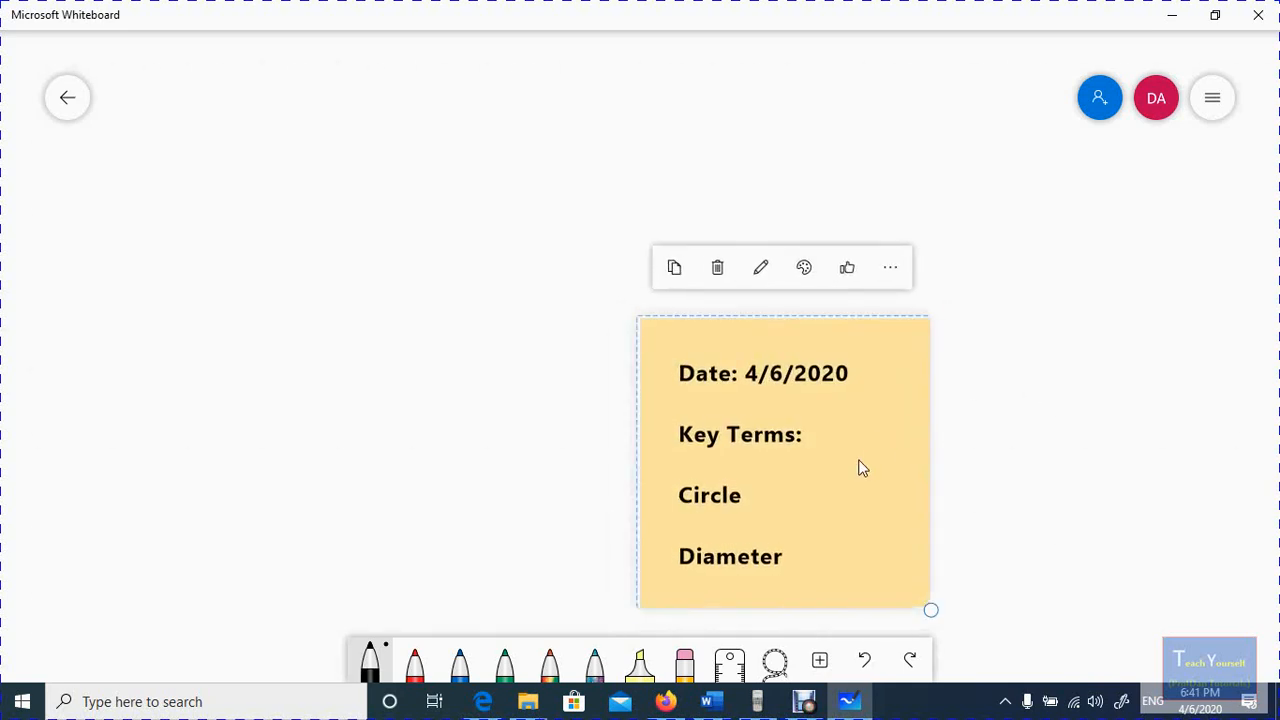
left_click_drag(860, 471, 314, 198)
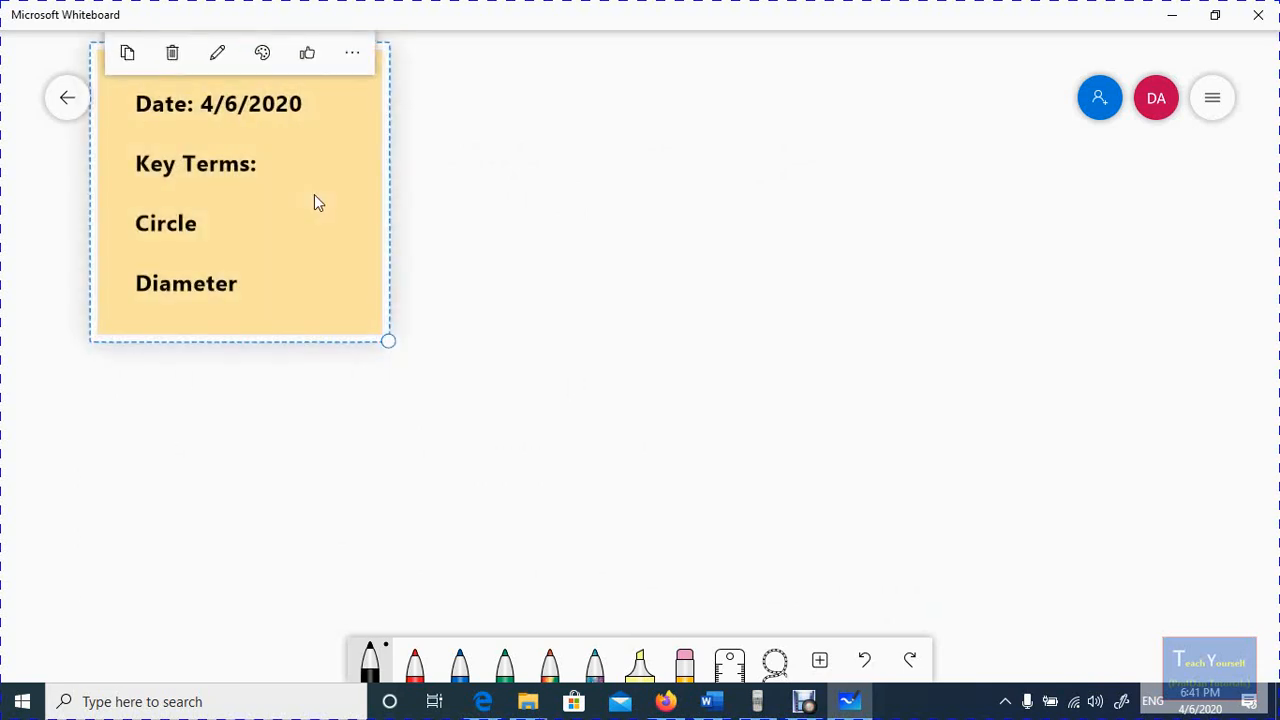
left_click(264, 52)
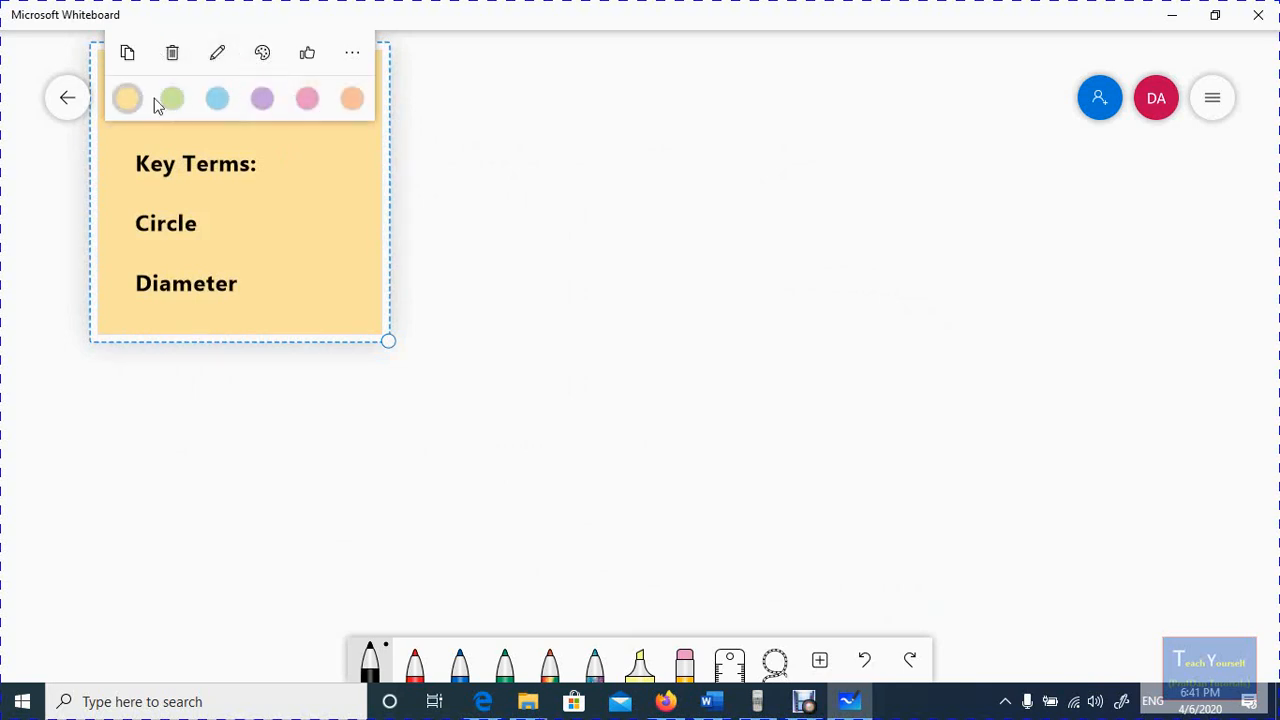
left_click(170, 99)
left_click(263, 53)
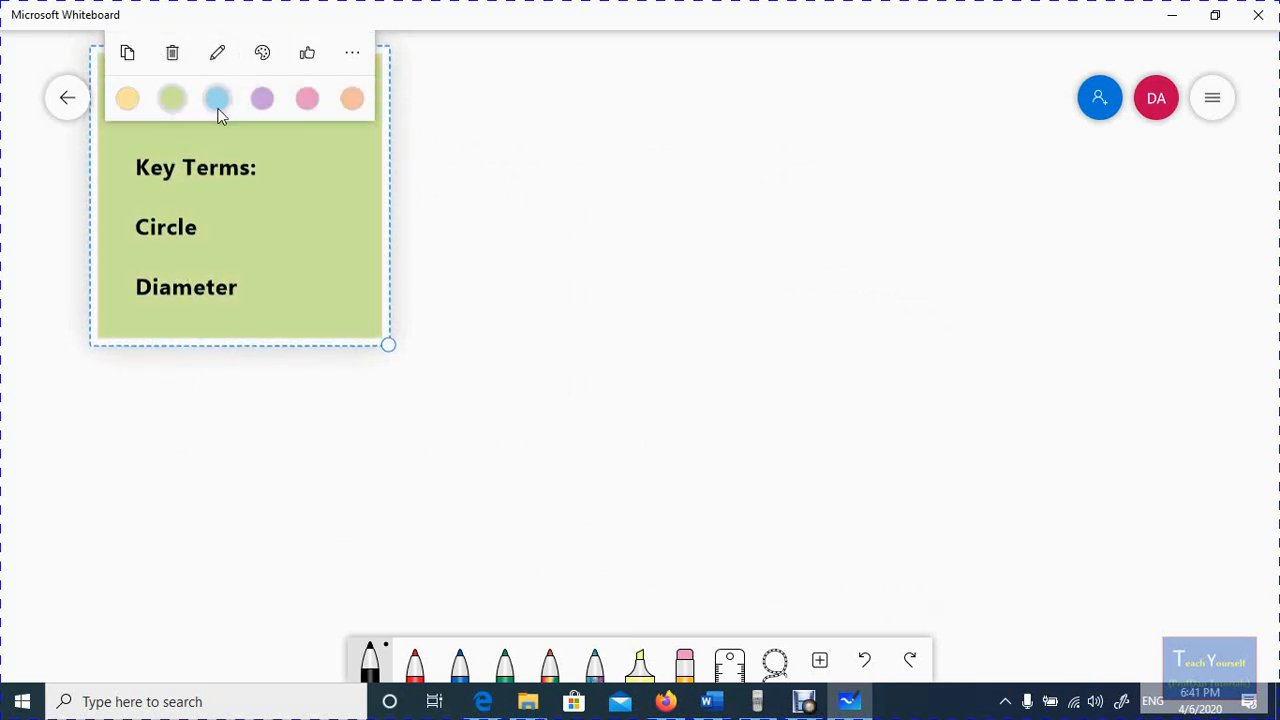
left_click(223, 101)
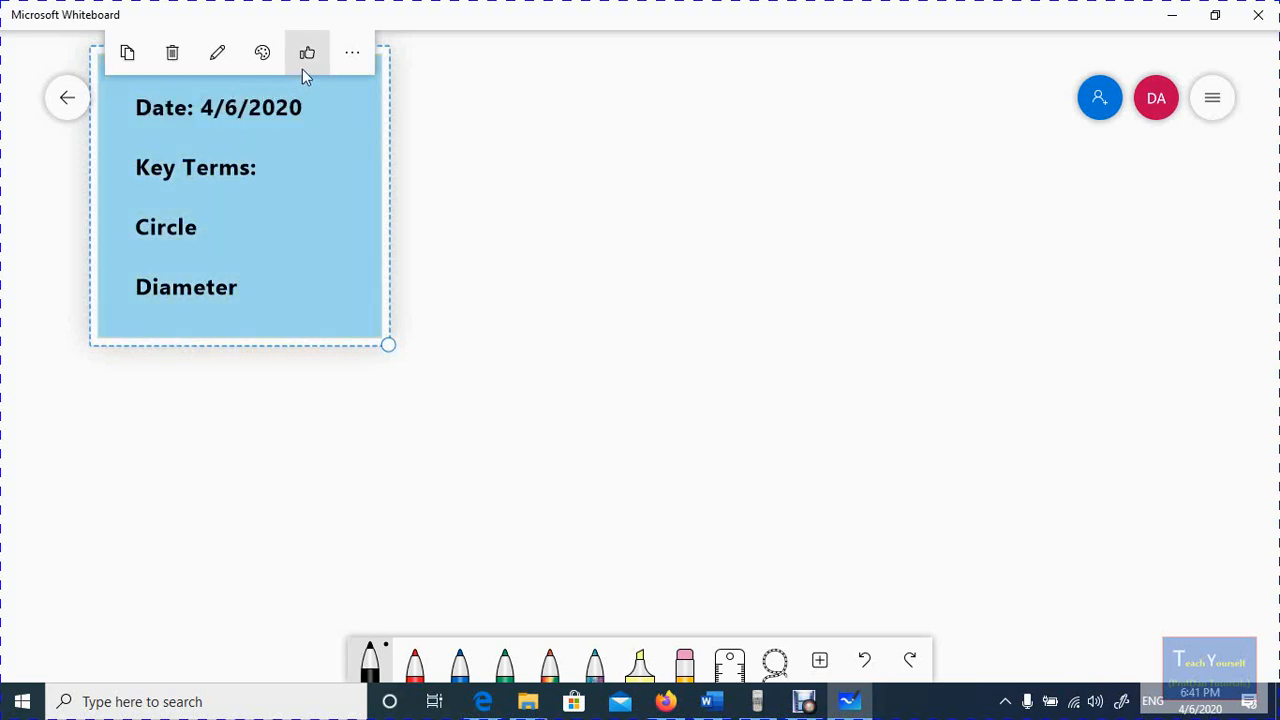
Open the note in Immersive Reader and have its text read aloud.
left_click(352, 58)
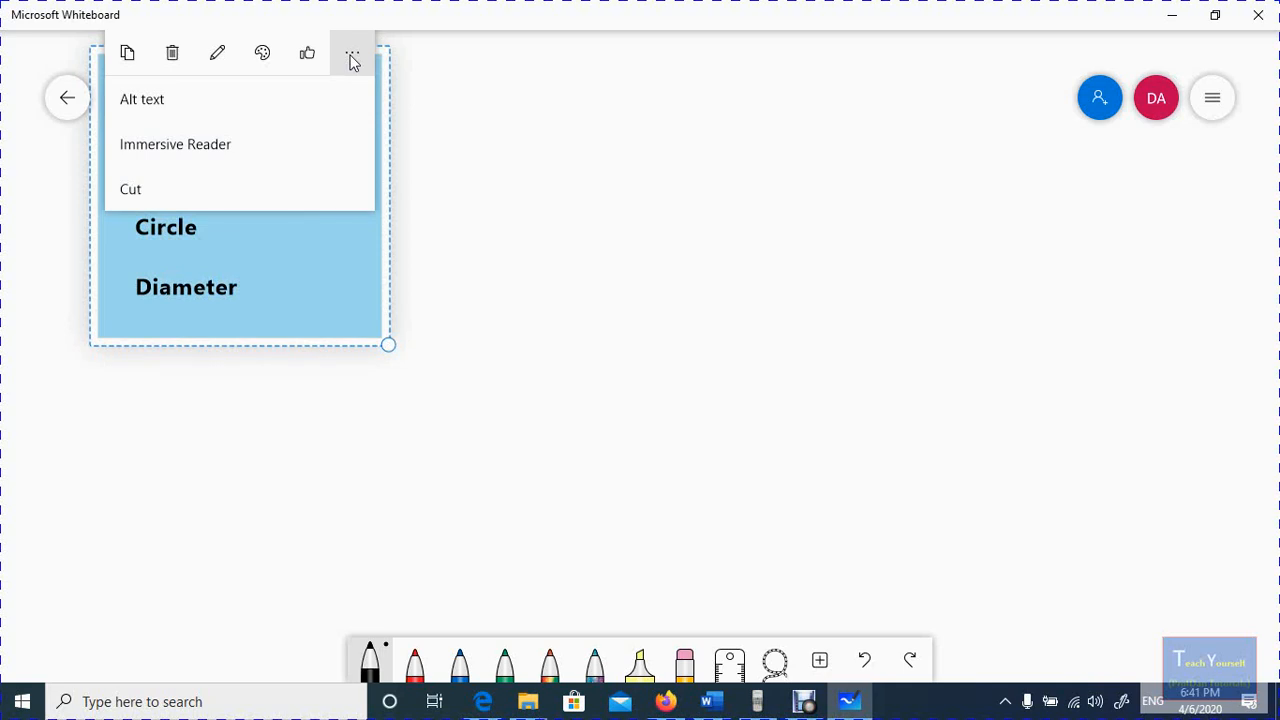
left_click(170, 148)
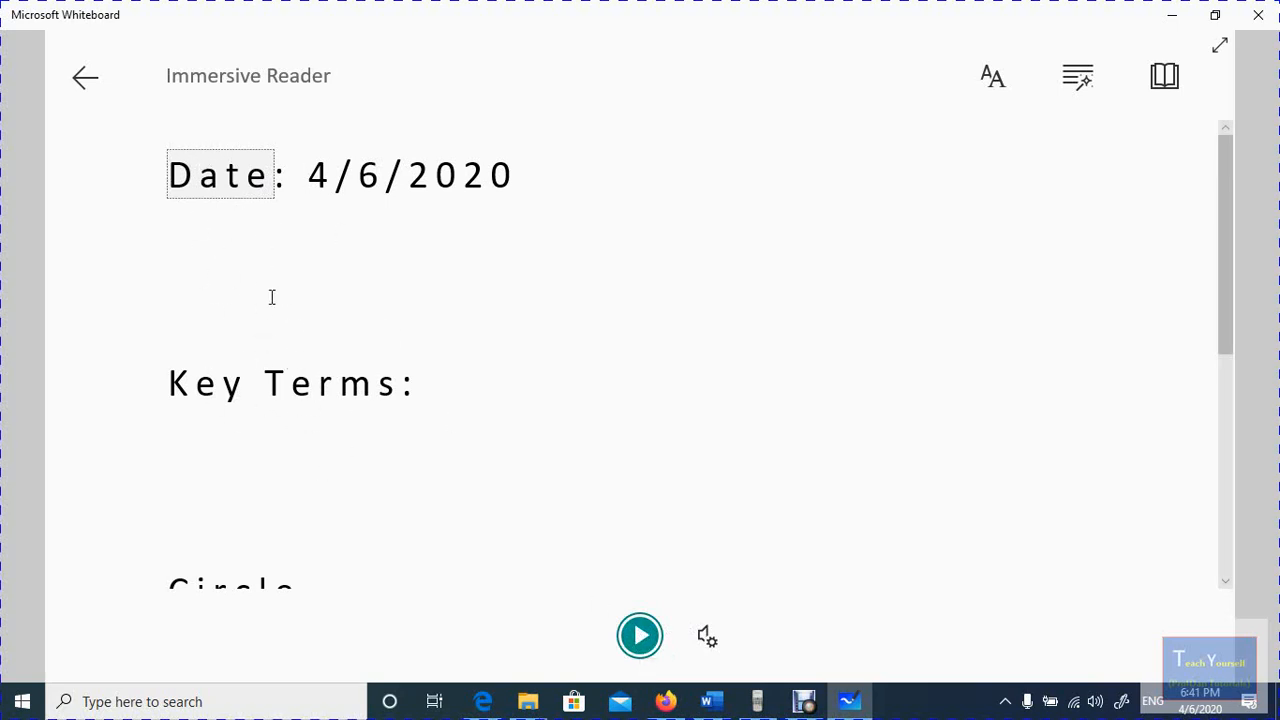
left_click(640, 636)
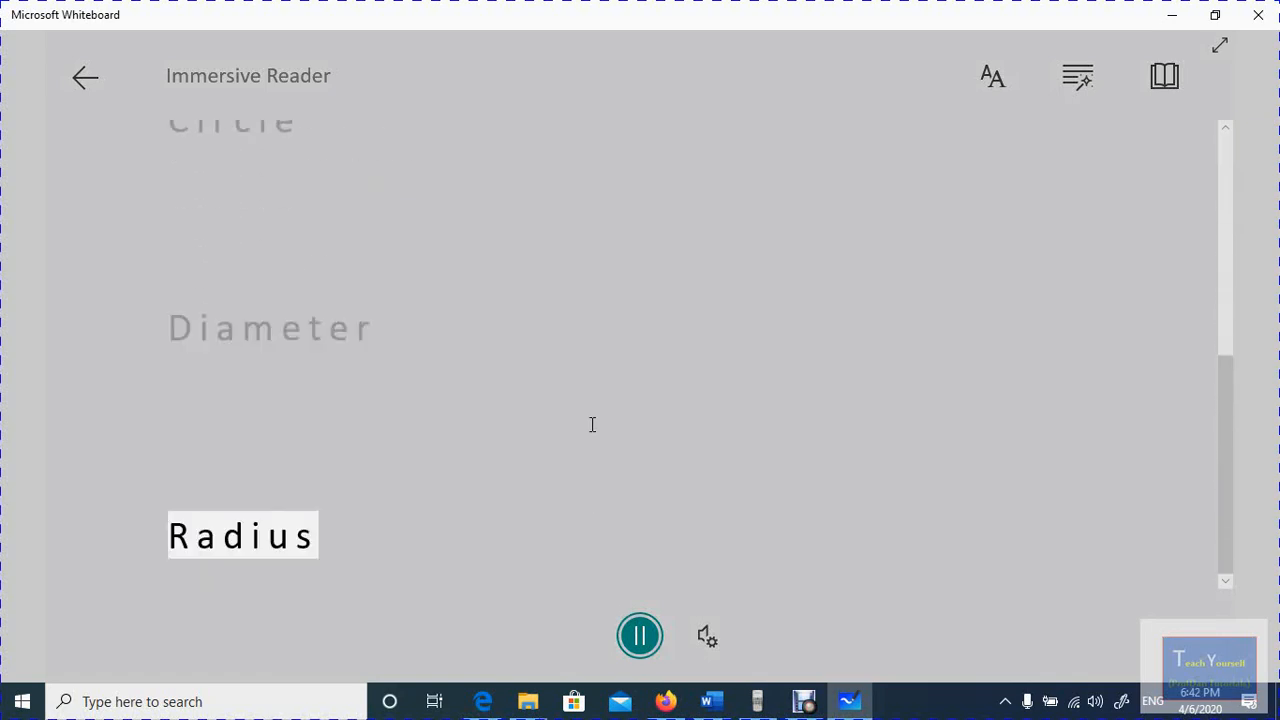
left_click(643, 637)
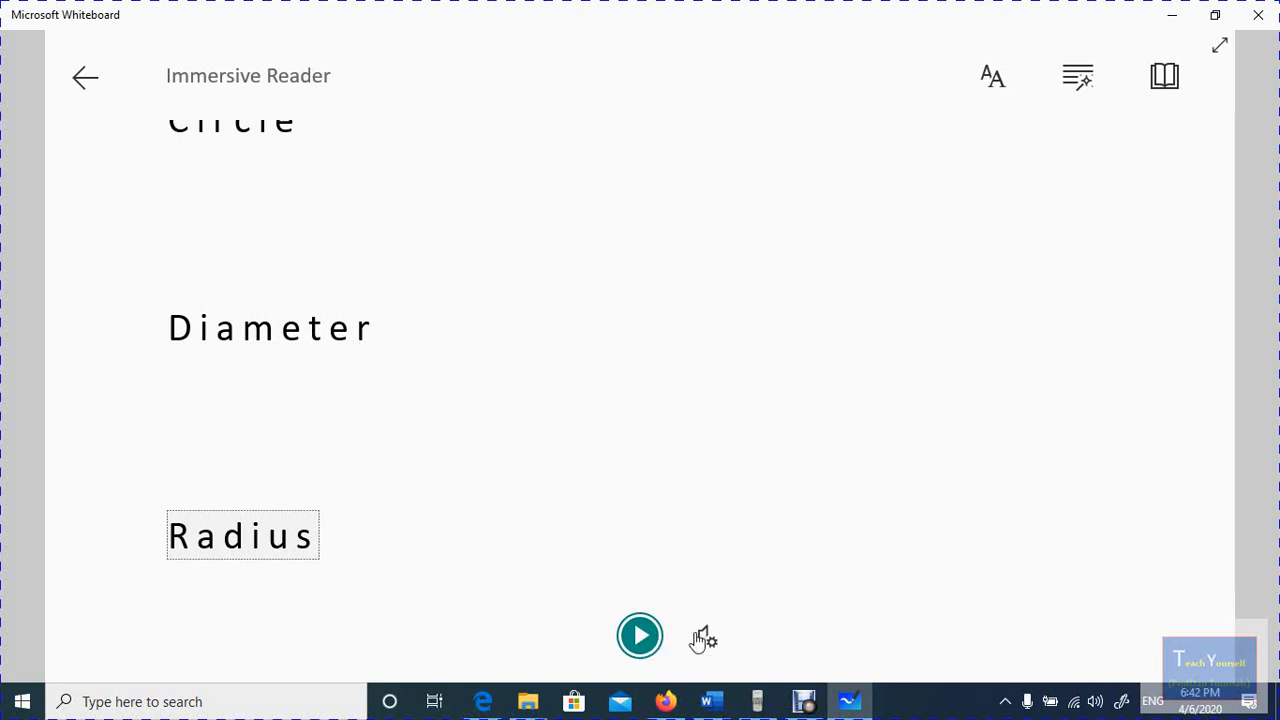
Set the reading voice to Male at speed 0.75, and play a short part of the note before pausing.
left_click(706, 638)
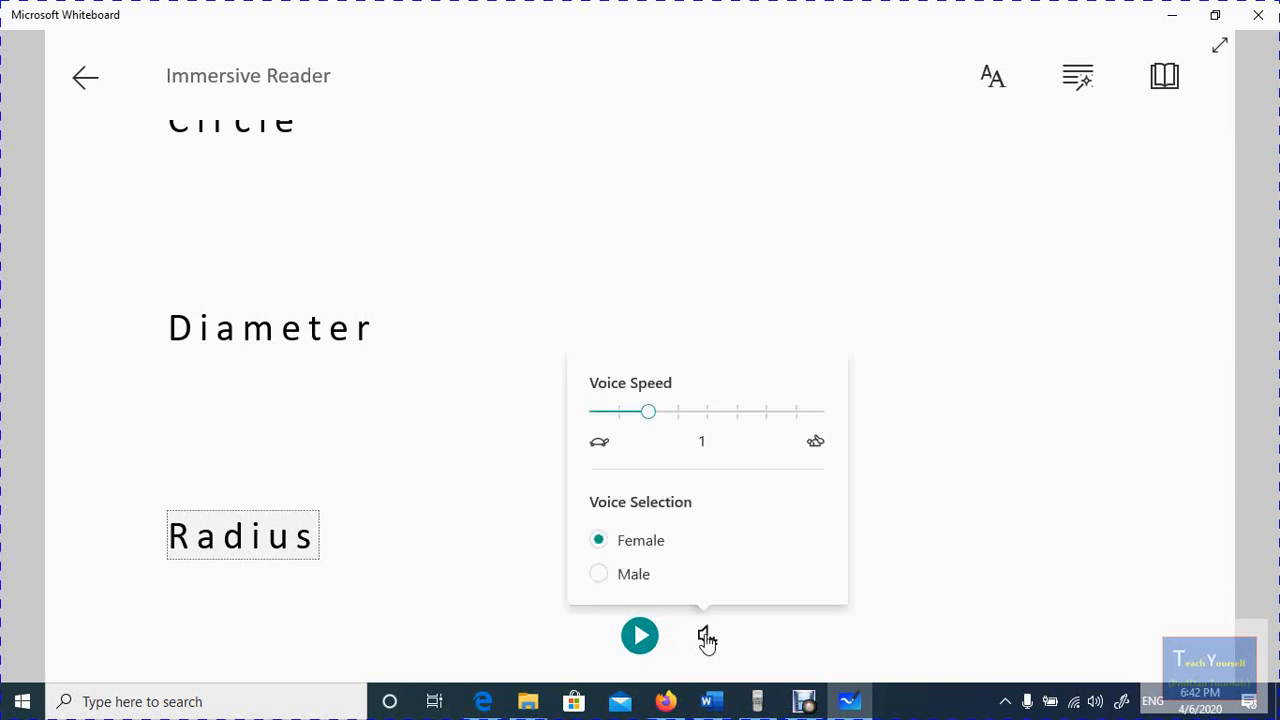
left_click(620, 412)
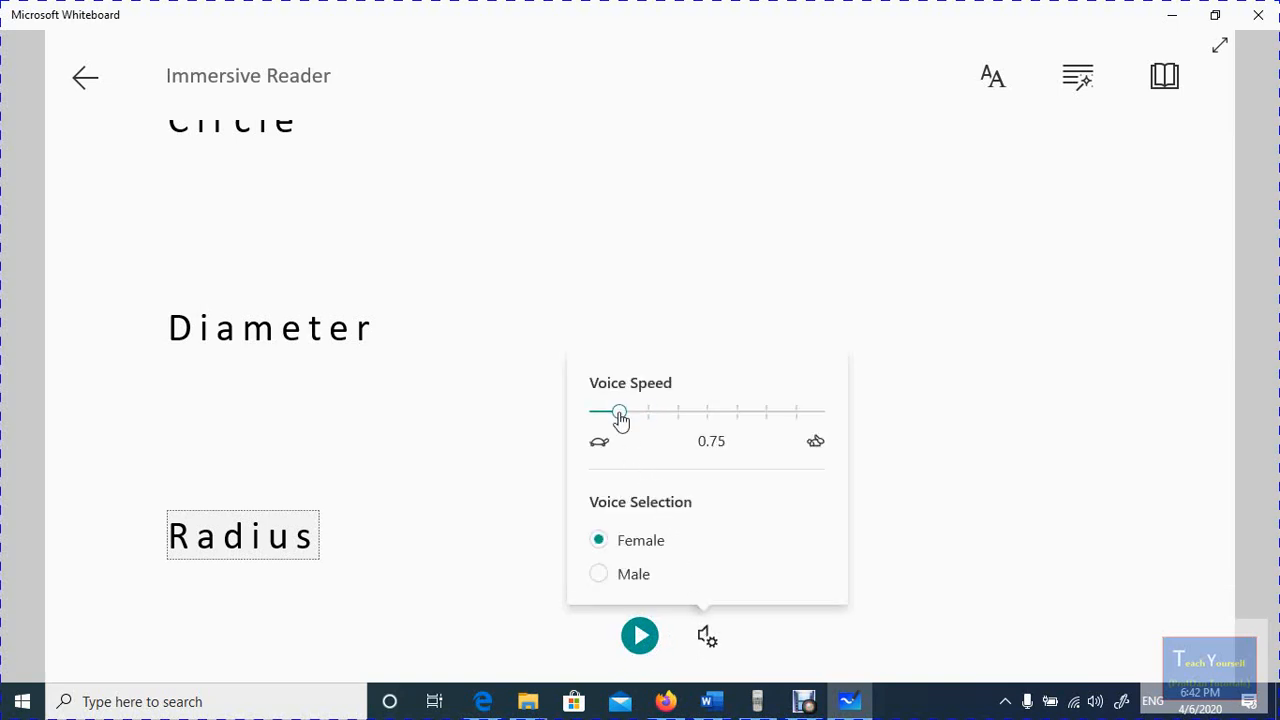
left_click(599, 574)
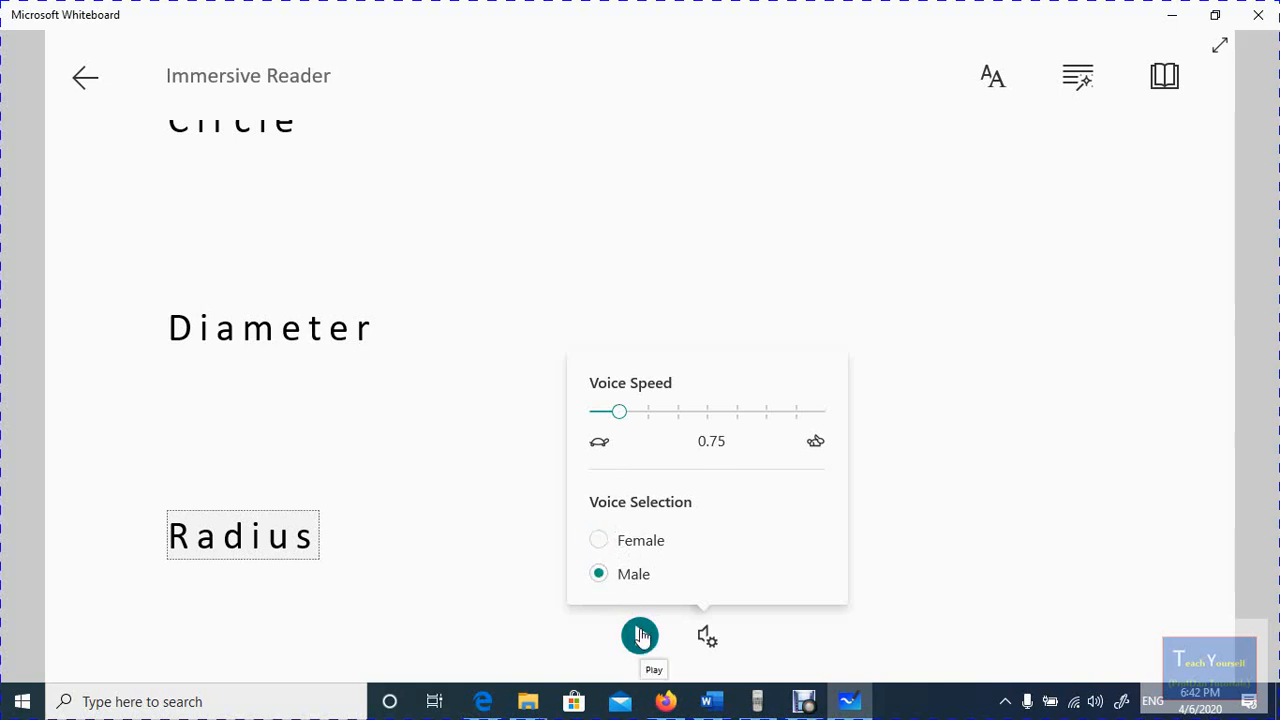
left_click(640, 636)
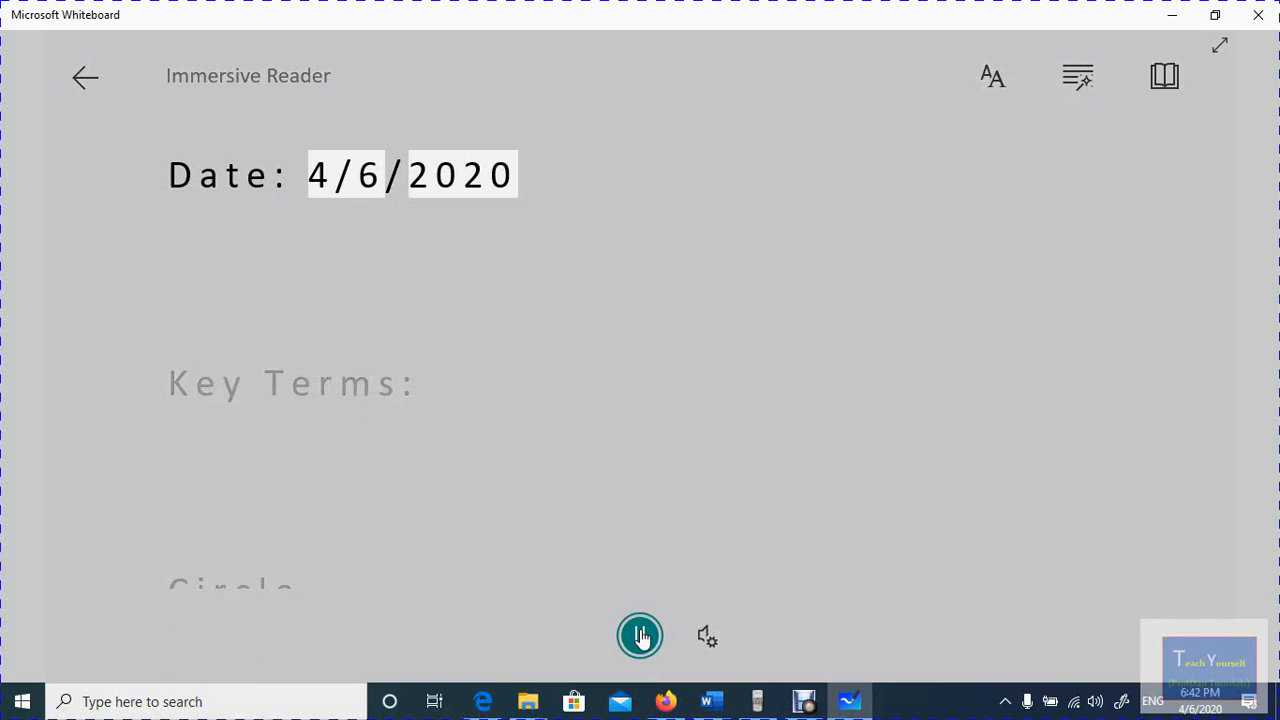
left_click(640, 636)
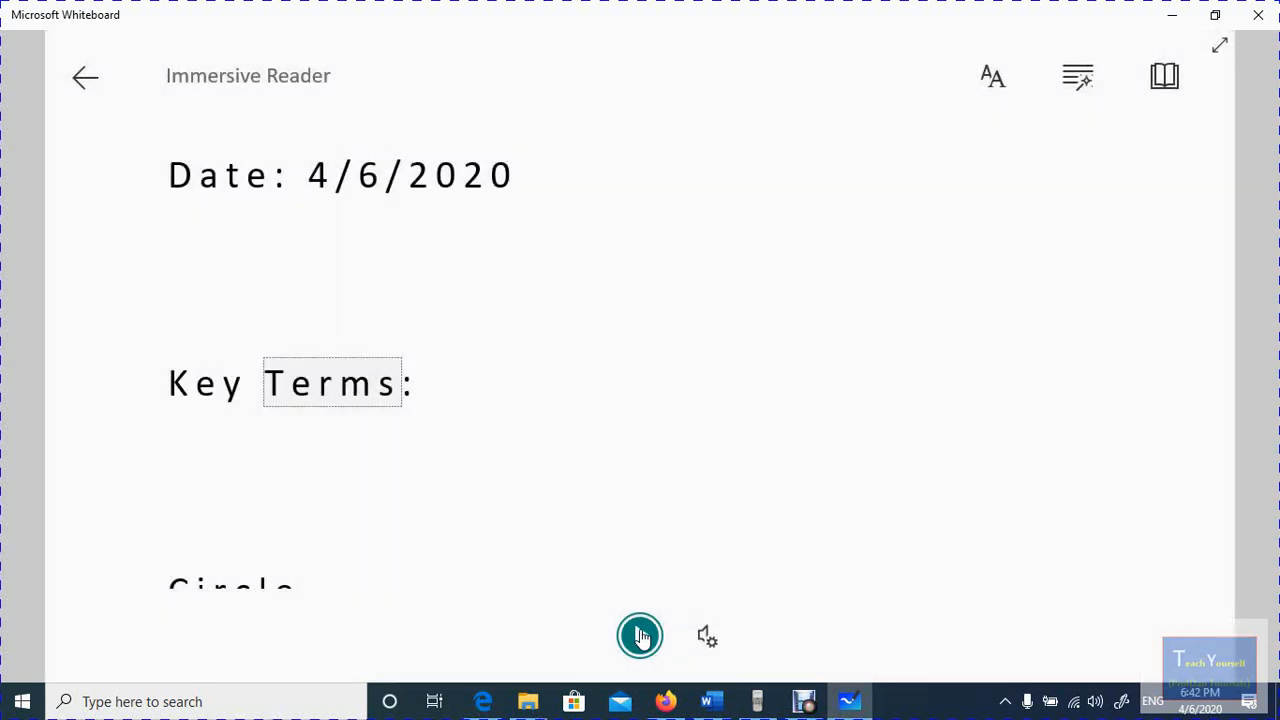
Play the rest of the note aloud with a pause after "Circle", leave Immersive Reader, and deselect the note.
left_click(640, 636)
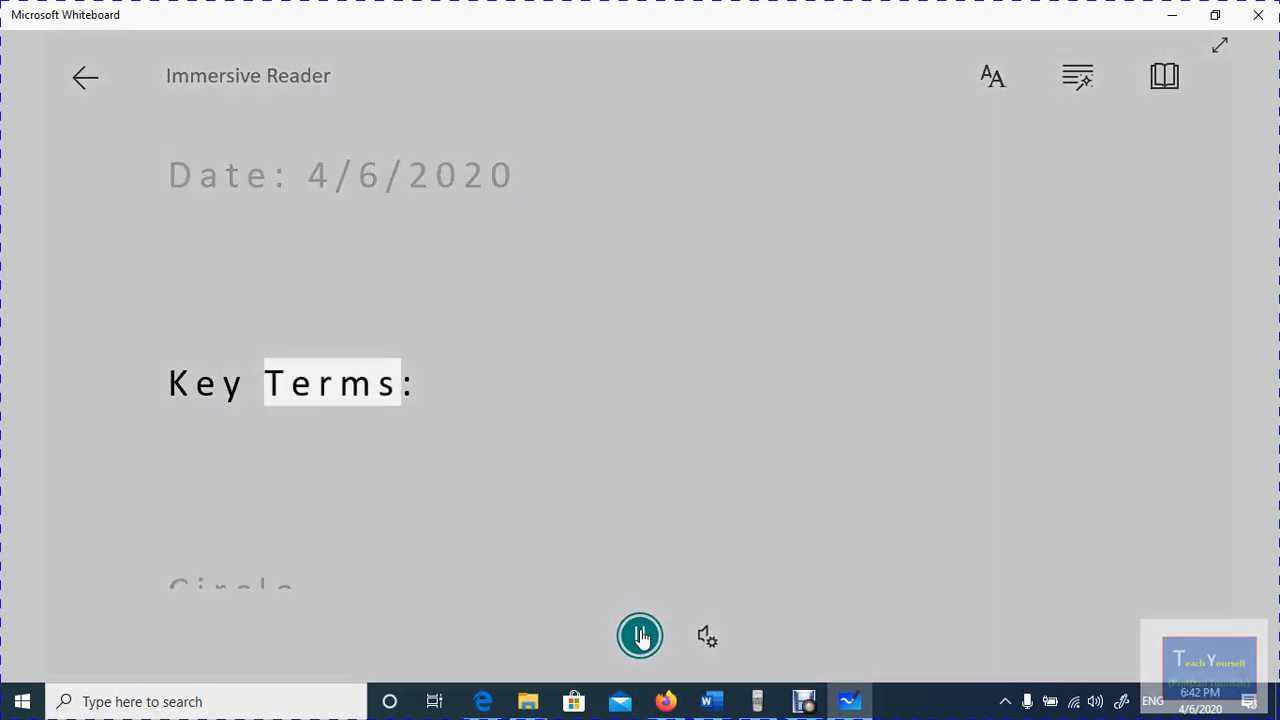
left_click(640, 636)
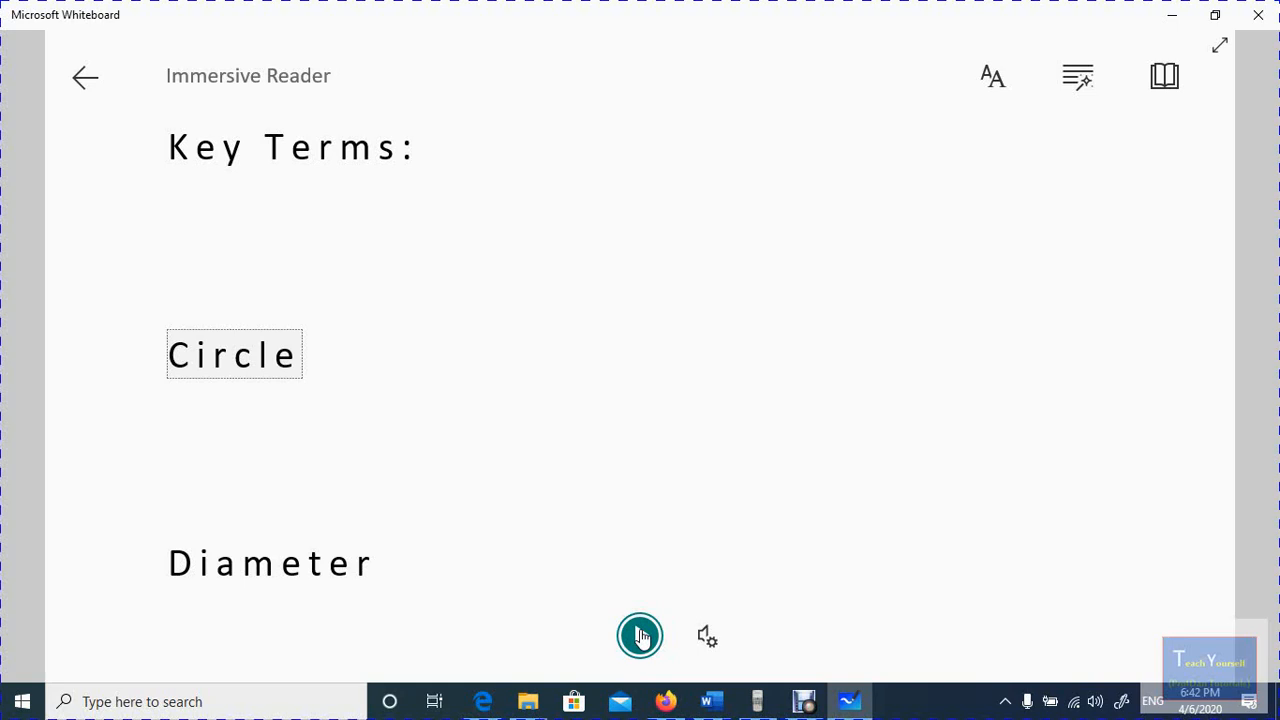
left_click(640, 636)
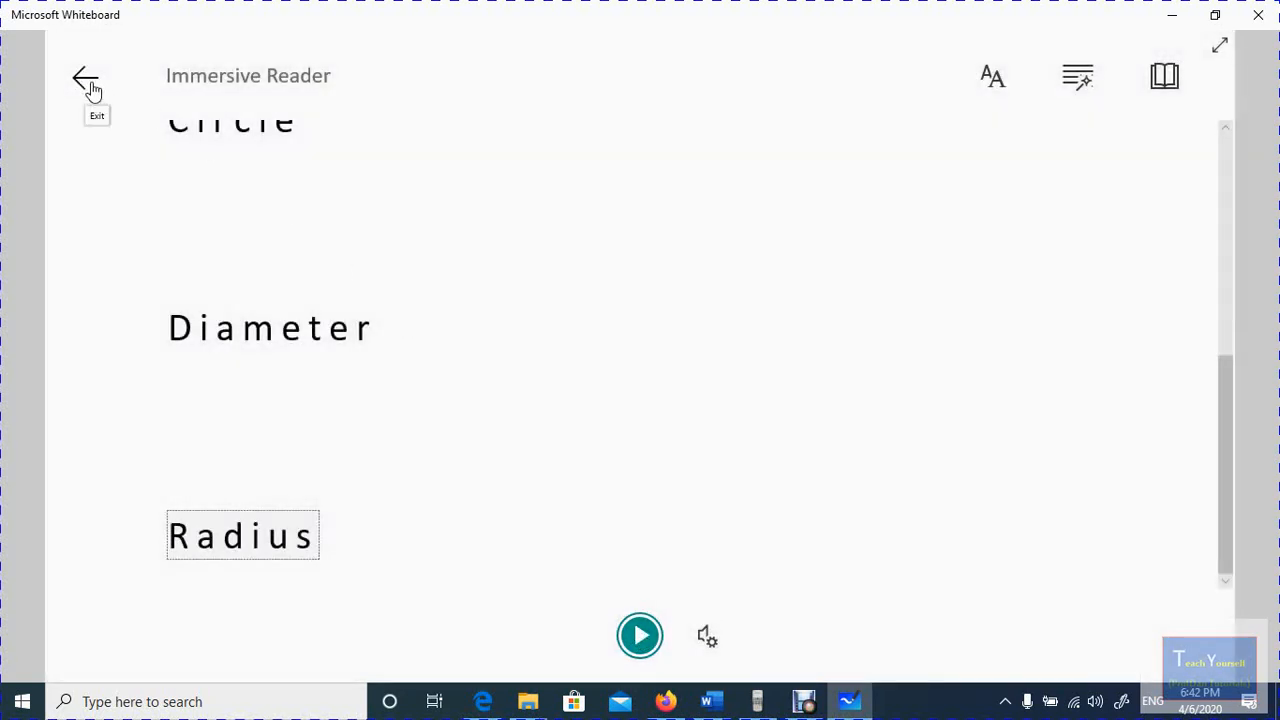
left_click(86, 80)
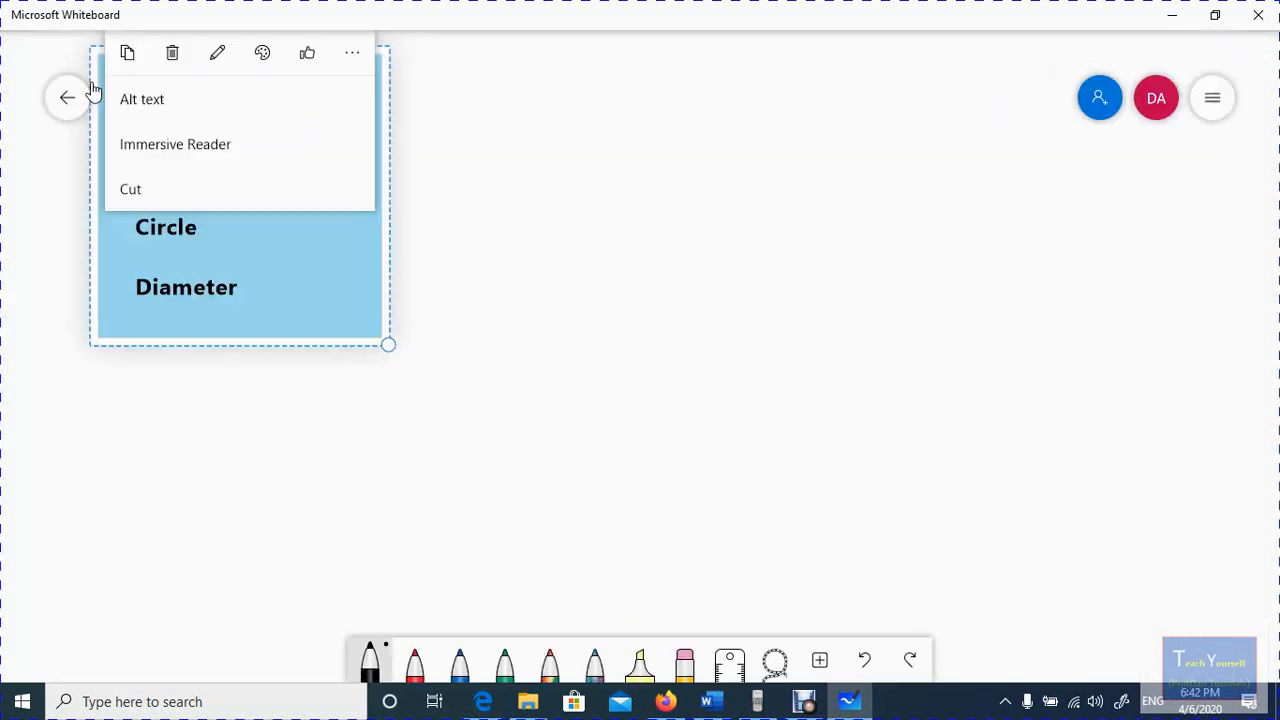
left_click(572, 209)
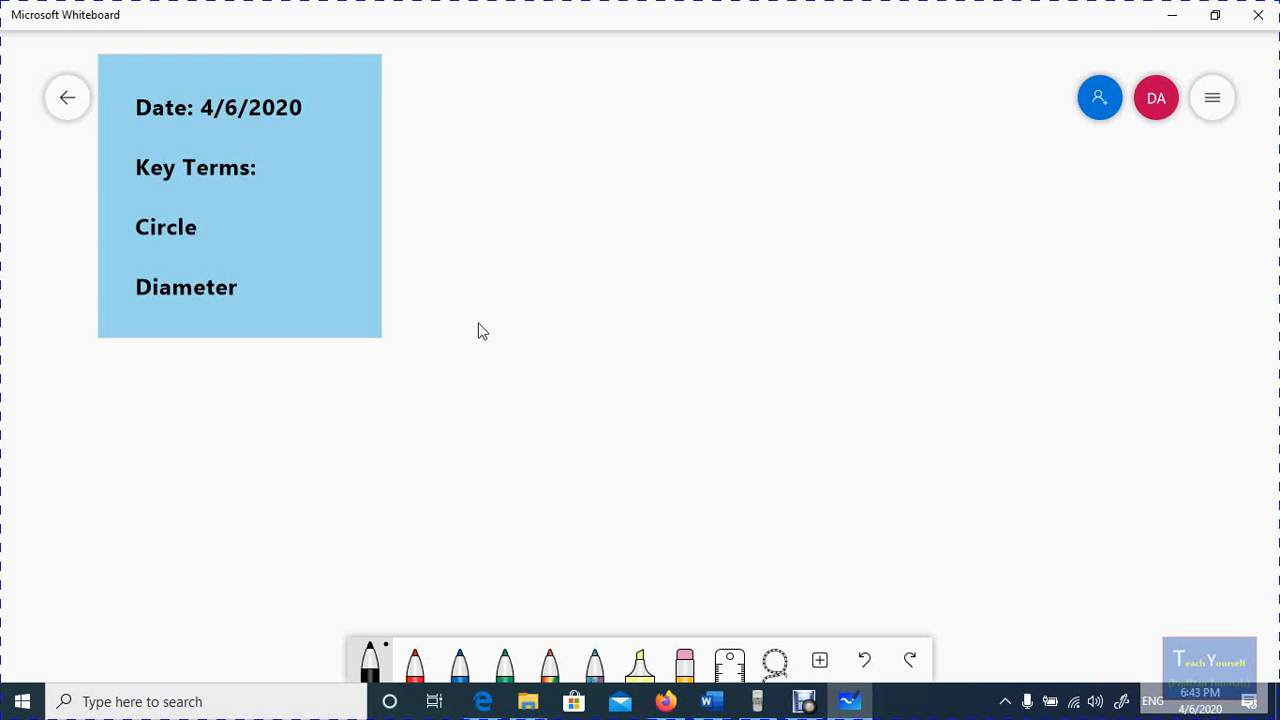
Switch to the DL Worksheet 1 Grade 8 PDF in Microsoft Edge and capture question 3's composite figure with Snipping Tool.
left_click(485, 703)
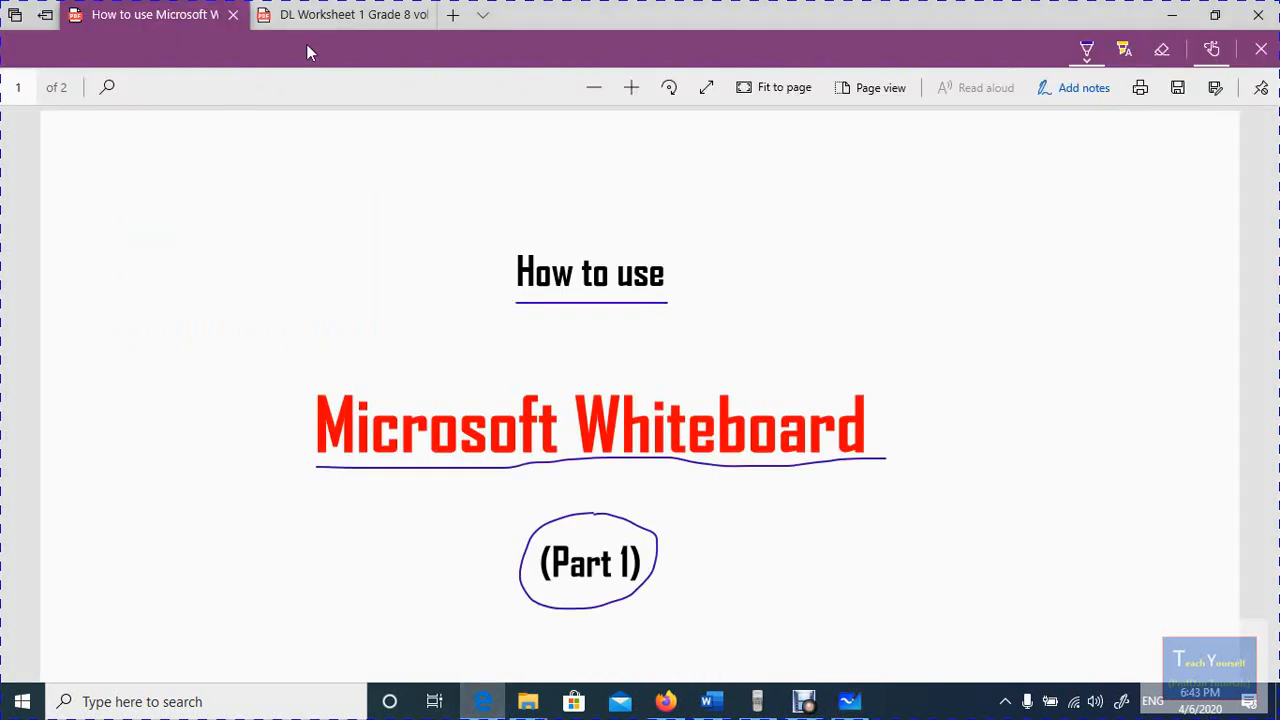
left_click(330, 15)
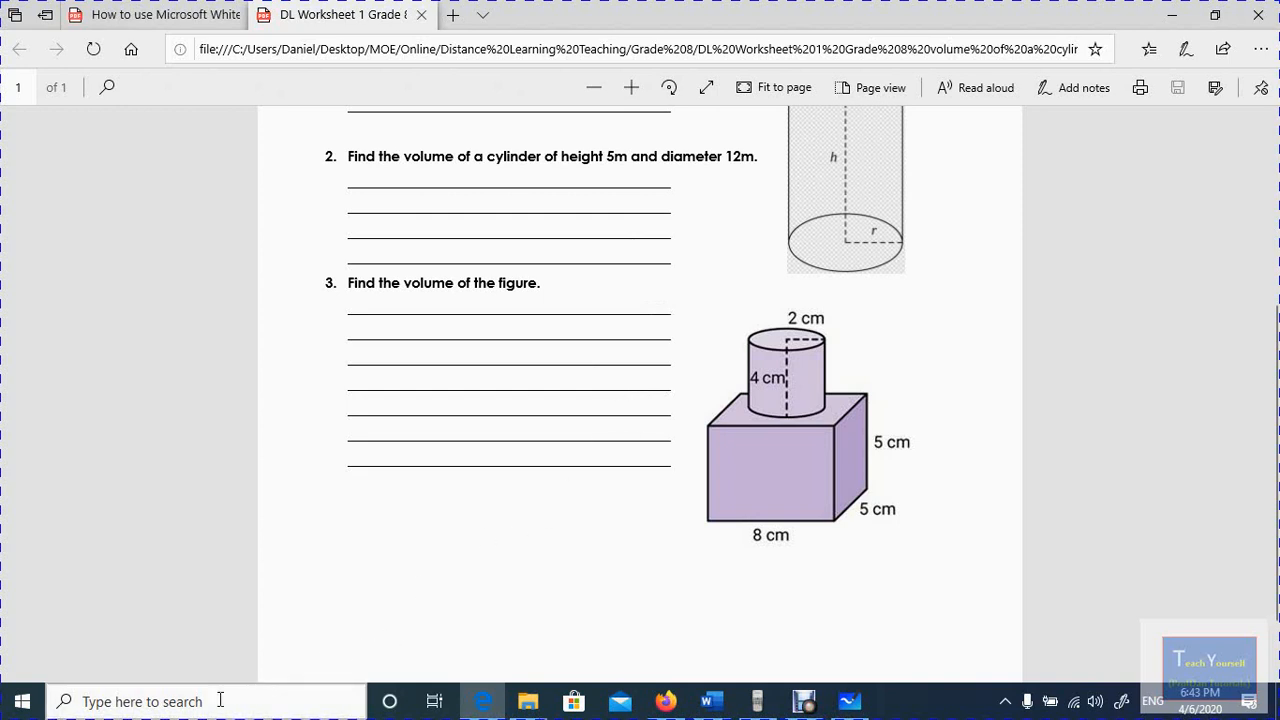
left_click(136, 703)
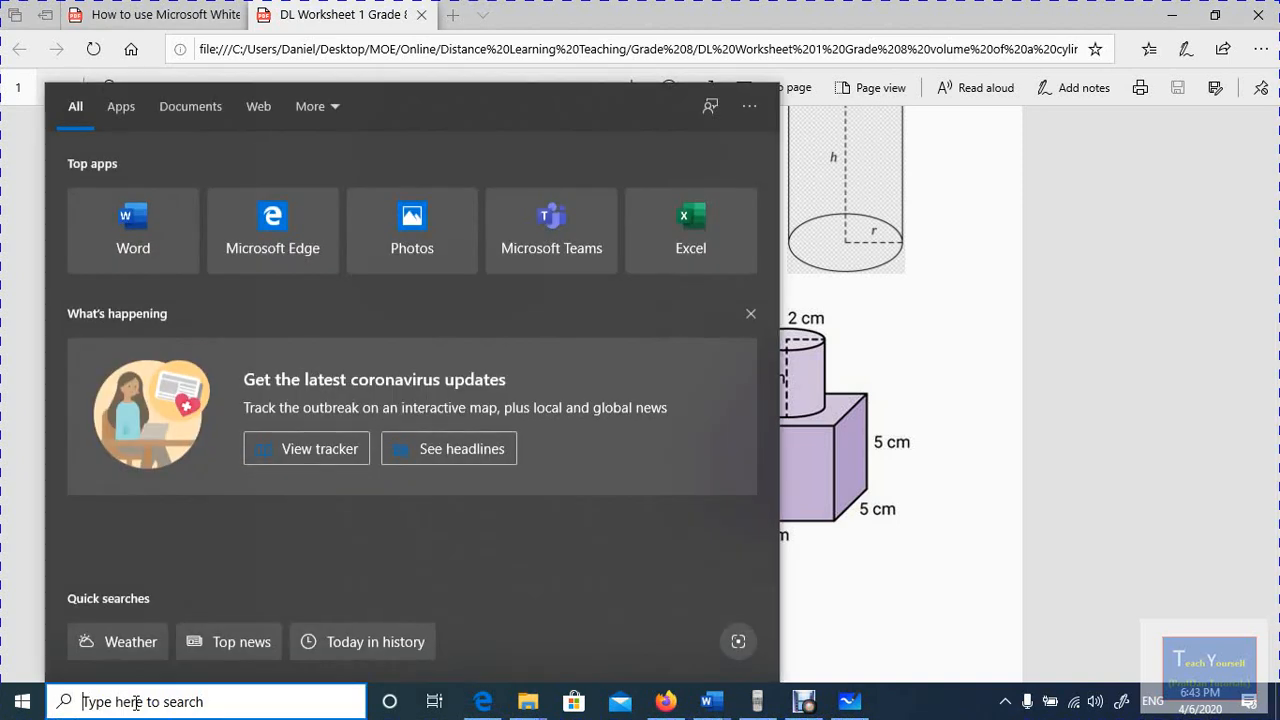
type("snip")
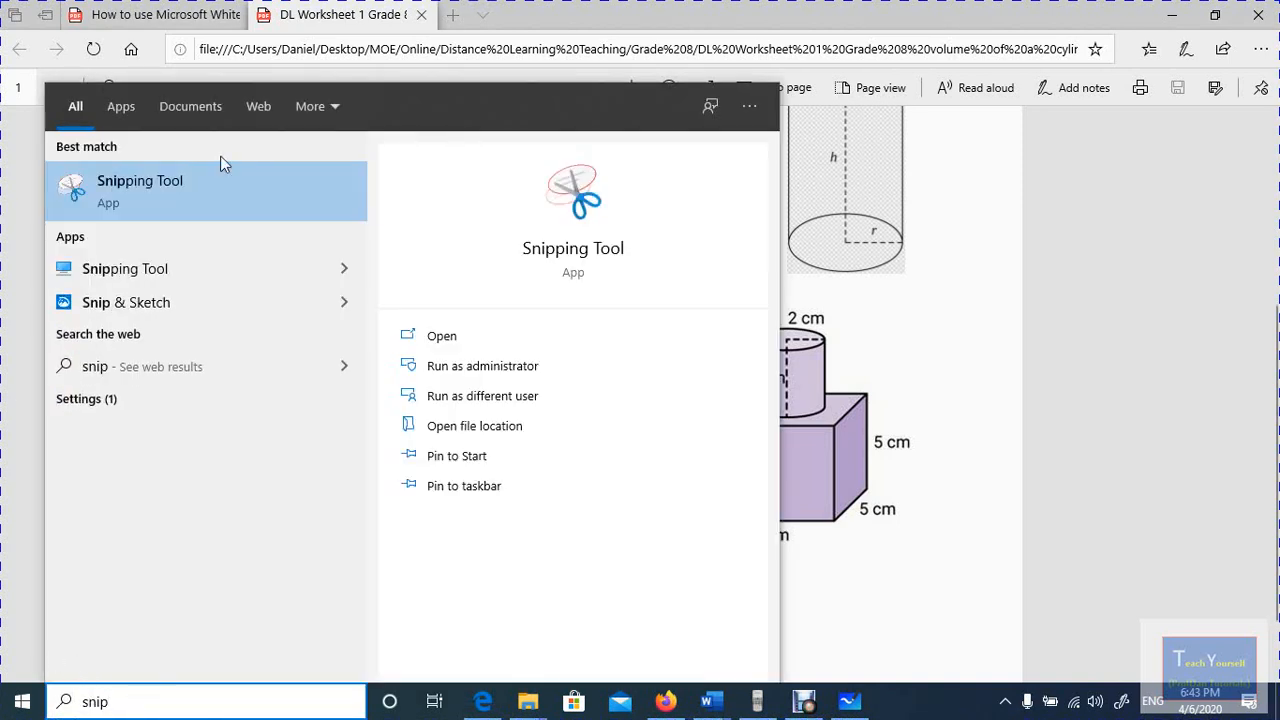
left_click(151, 192)
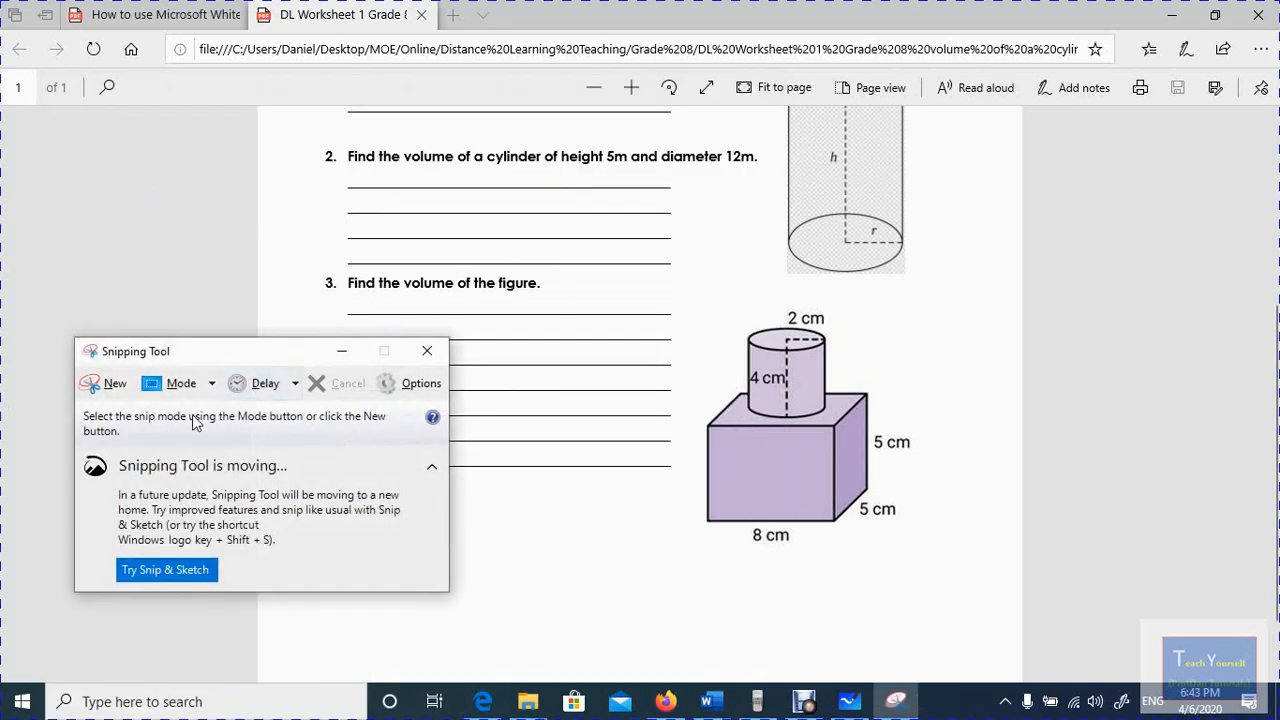
left_click(111, 385)
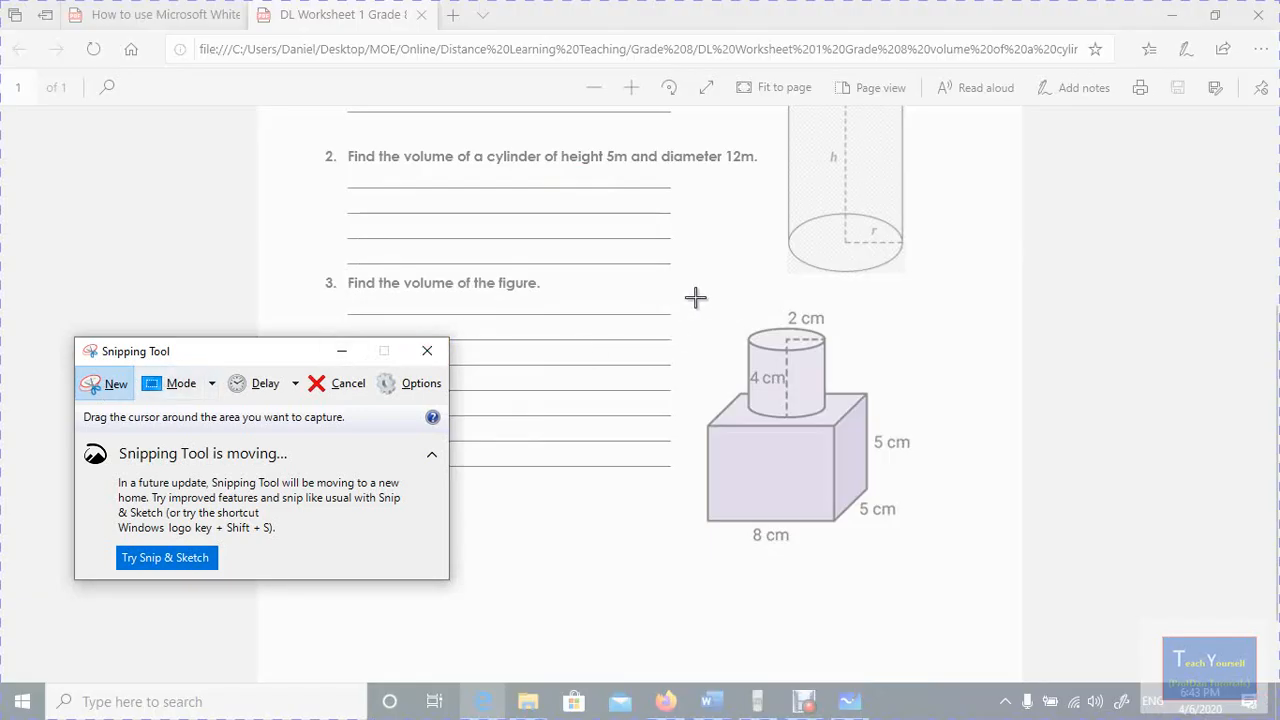
left_click_drag(696, 297, 943, 573)
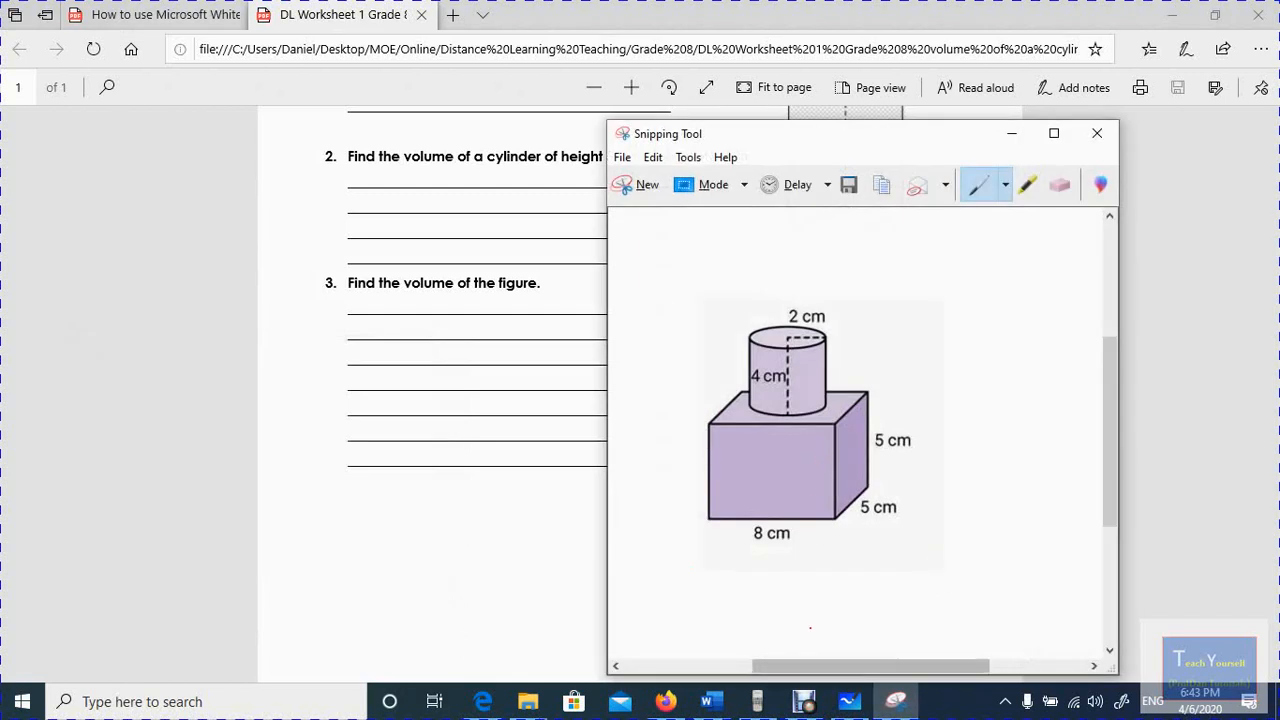
Return to Microsoft Whiteboard, paste the captured figure, and place it directly beside the blue note.
left_click(851, 705)
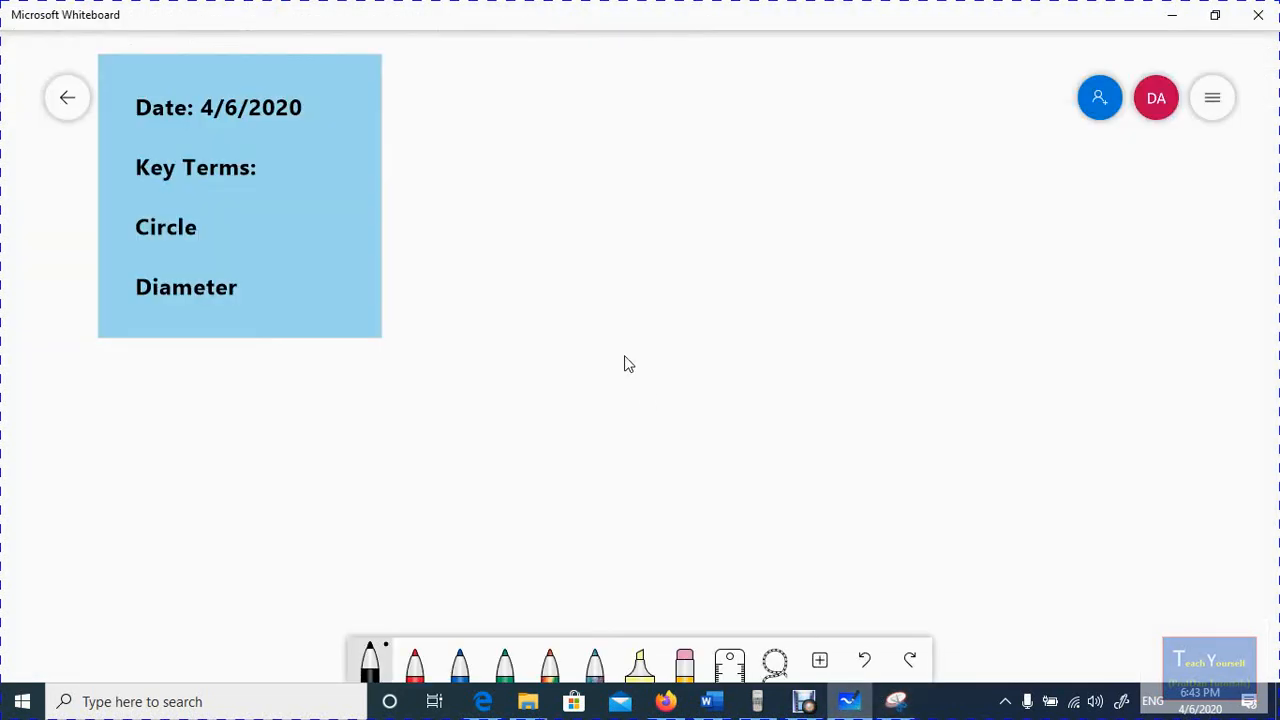
key("ctrl+v")
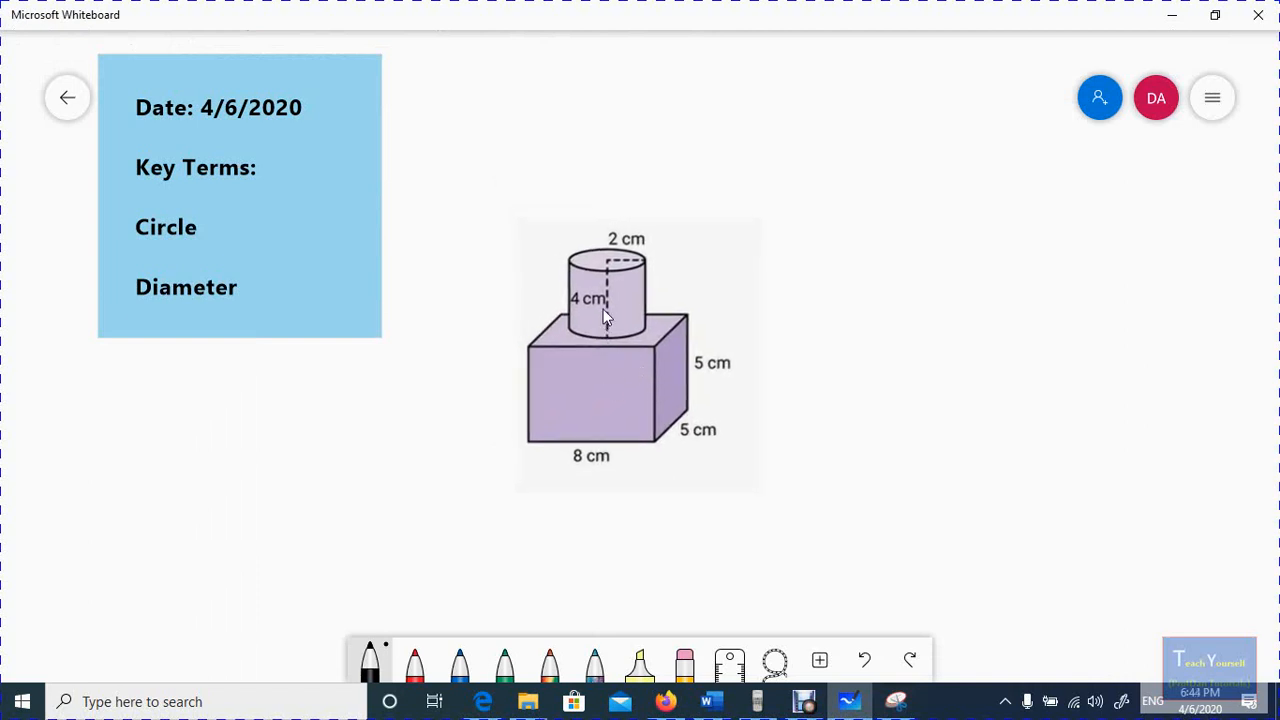
left_click(629, 375)
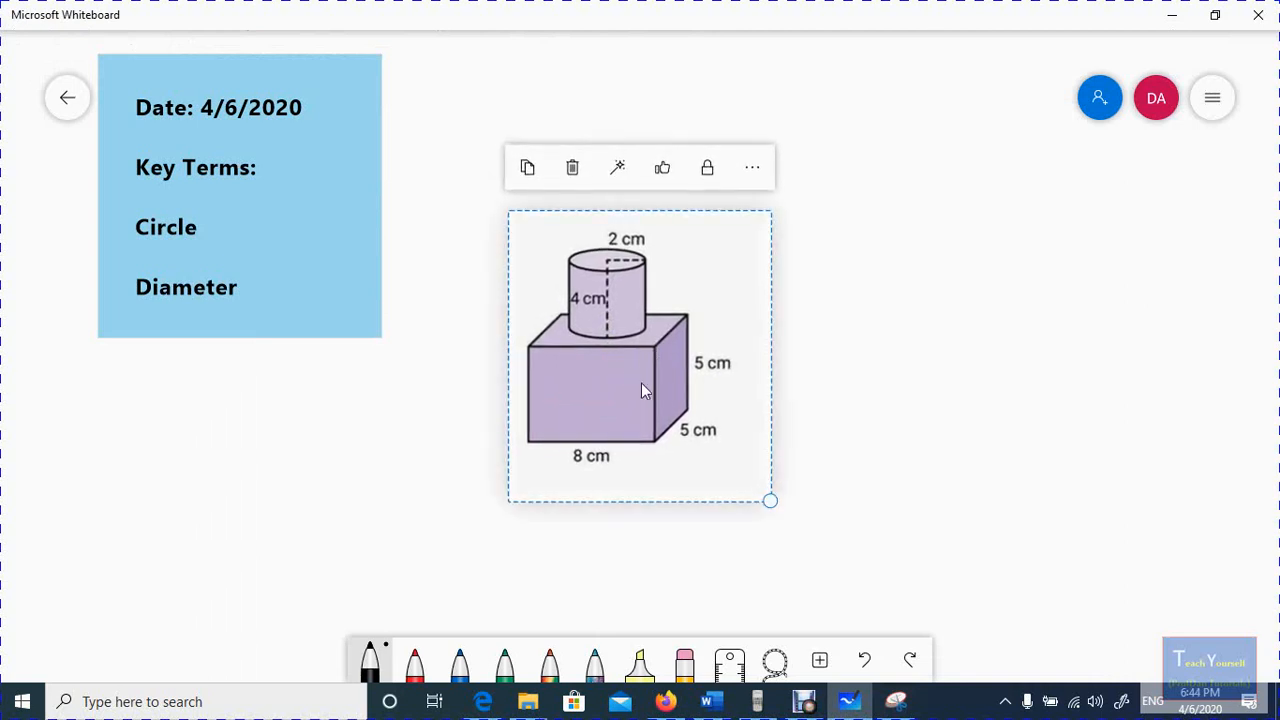
left_click_drag(655, 391, 551, 253)
left_click(701, 224)
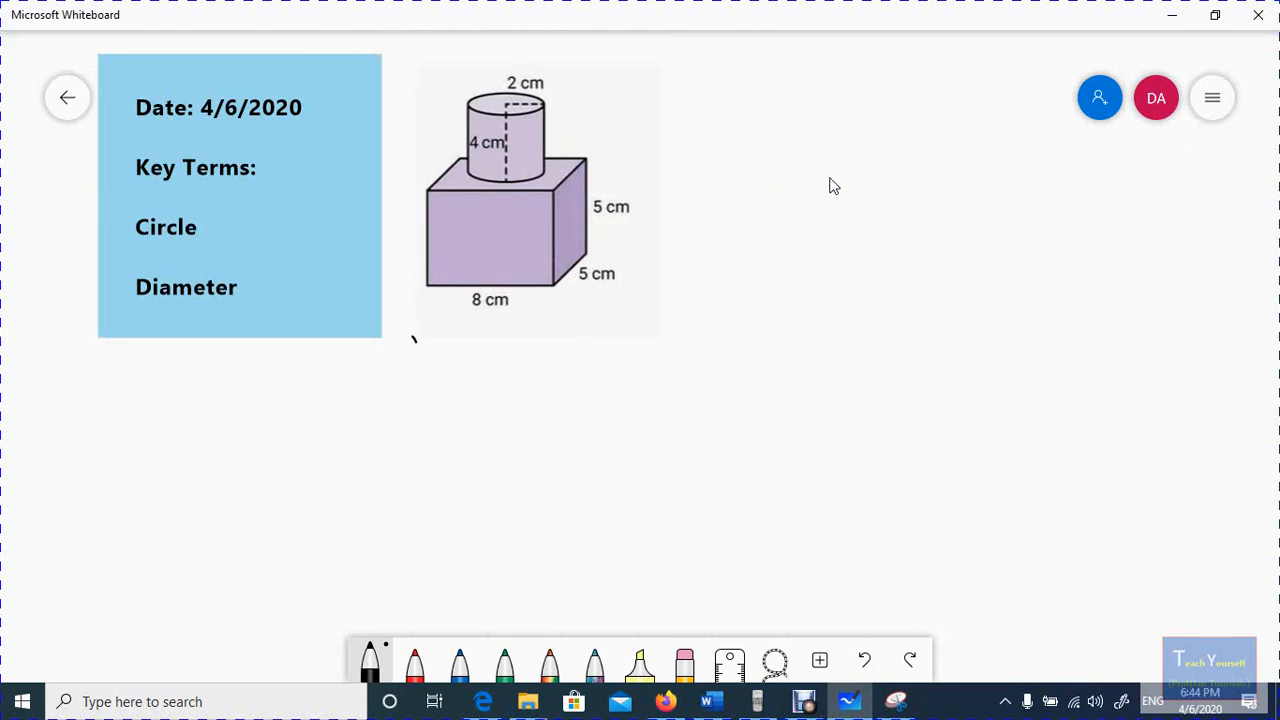
Handwrite "Volume" in black ink beneath the pasted figure.
left_click_drag(414, 338, 466, 364)
left_click_drag(472, 348, 495, 368)
left_click(491, 360)
mouse_move(498, 356)
left_mouse_down()
mouse_move(520, 374)
mouse_move(538, 356)
mouse_move(548, 374)
left_mouse_up()
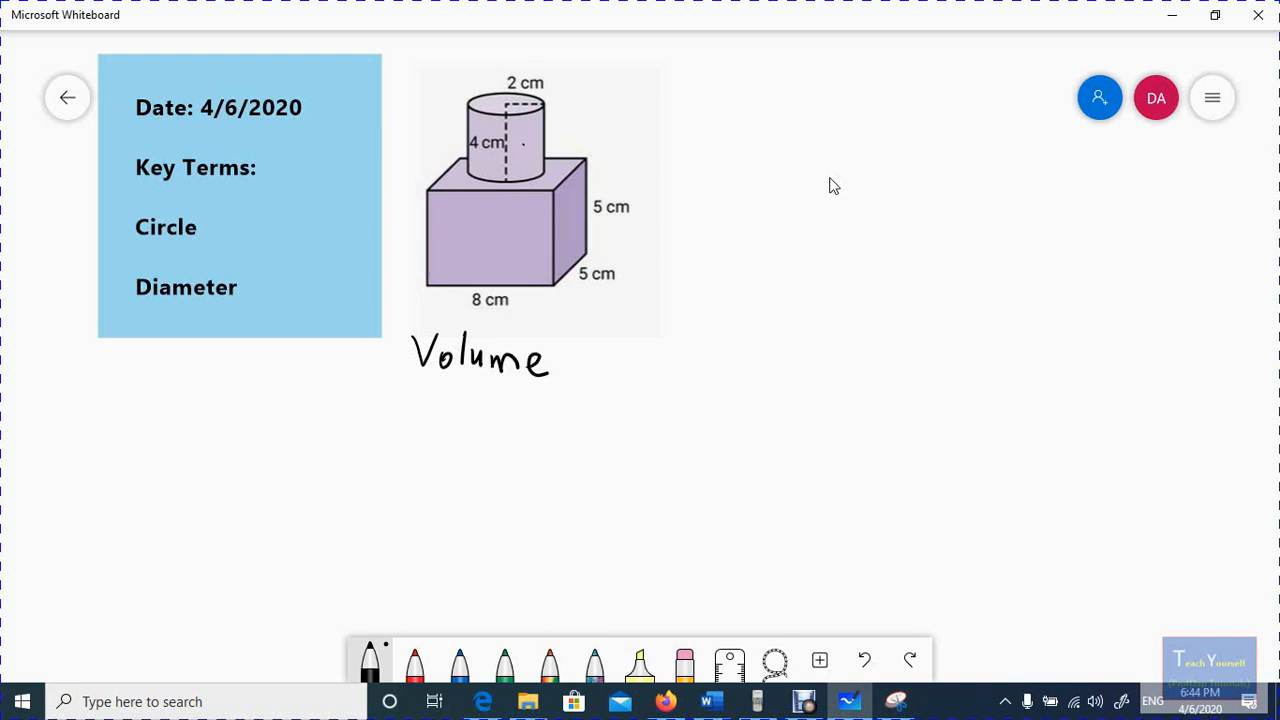
Label the figure's cylinder 1 and its box 2, and handwrite V1 = πr²h under the "Volume" heading.
mouse_move(495, 227)
left_mouse_down()
mouse_move(486, 256)
mouse_move(518, 262)
left_mouse_up()
mouse_move(416, 391)
left_mouse_down()
mouse_move(436, 393)
mouse_move(433, 433)
mouse_move(463, 403)
left_mouse_up()
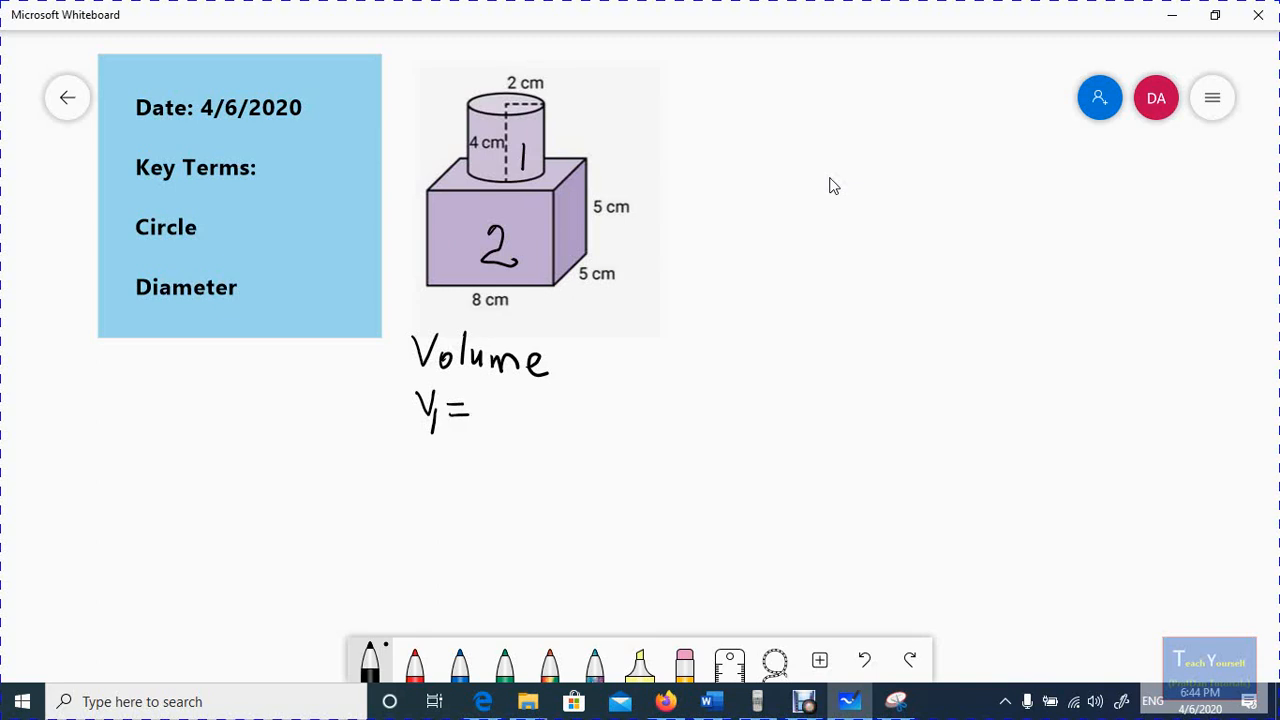
mouse_move(482, 403)
left_mouse_down()
mouse_move(476, 423)
mouse_move(492, 421)
mouse_move(495, 400)
mouse_move(545, 428)
left_mouse_up()
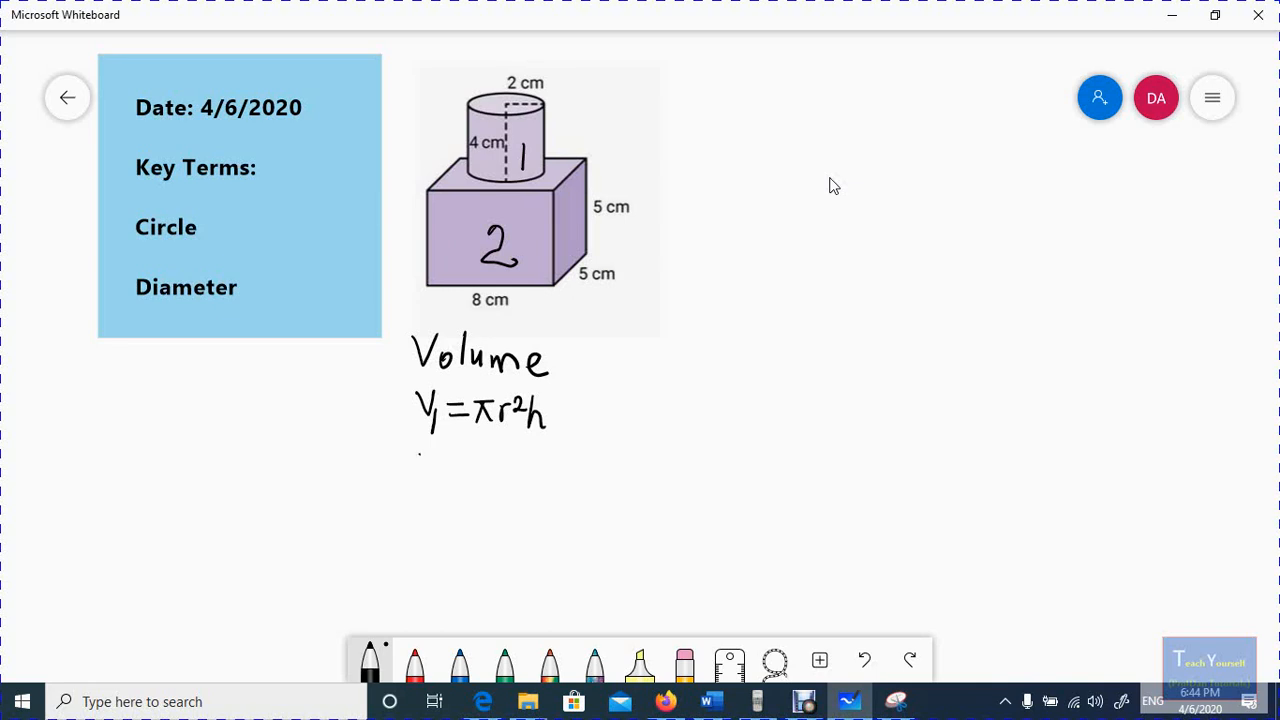
Handwrite the box volume formula V2 = L×w×h below the cylinder formula.
mouse_move(419, 453)
left_mouse_down()
mouse_move(436, 451)
mouse_move(454, 482)
mouse_move(484, 473)
left_mouse_up()
mouse_move(496, 457)
left_mouse_down()
mouse_move(497, 480)
mouse_move(527, 481)
left_mouse_up()
mouse_move(527, 463)
left_mouse_down()
mouse_move(515, 481)
mouse_move(552, 458)
mouse_move(560, 483)
left_mouse_up()
mouse_move(586, 456)
left_mouse_down()
mouse_move(584, 485)
mouse_move(597, 483)
left_mouse_up()
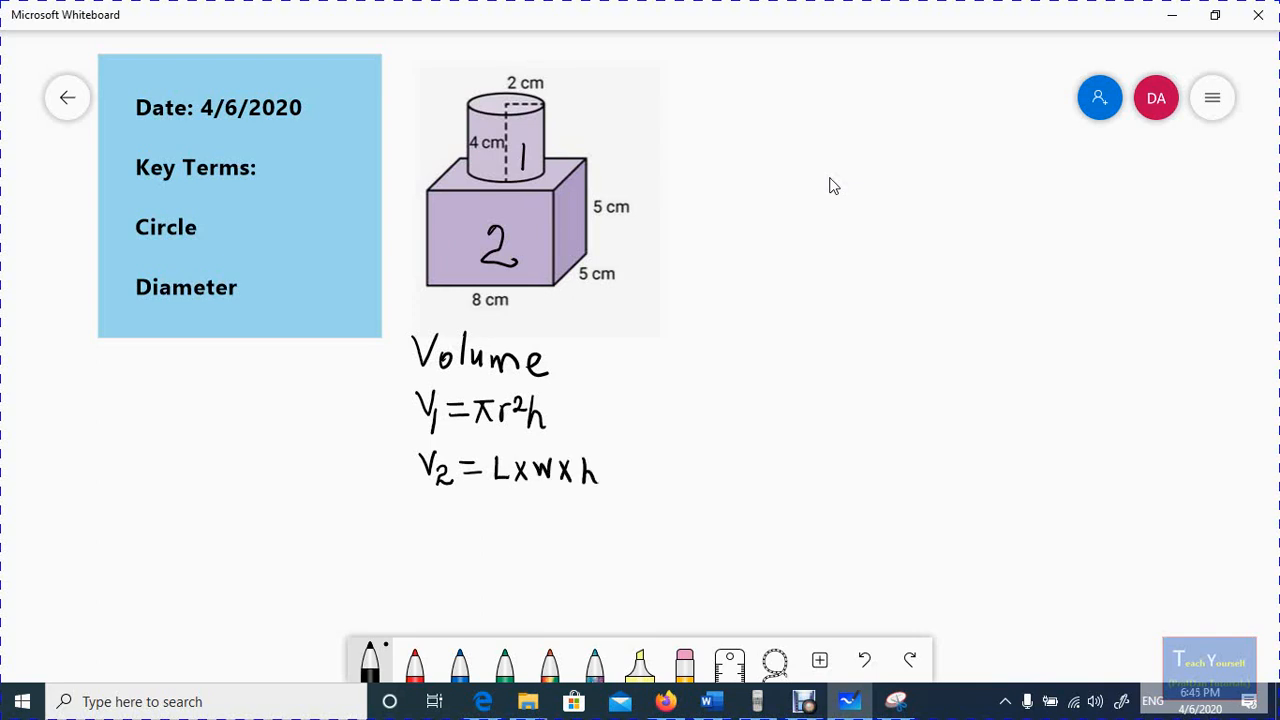
Handwrite the total volume V = V1 + V2 below the formulas, followed by an equals sign and a blank answer line.
mouse_move(414, 506)
left_mouse_down()
mouse_move(468, 530)
mouse_move(500, 506)
mouse_move(500, 546)
mouse_move(576, 504)
left_mouse_up()
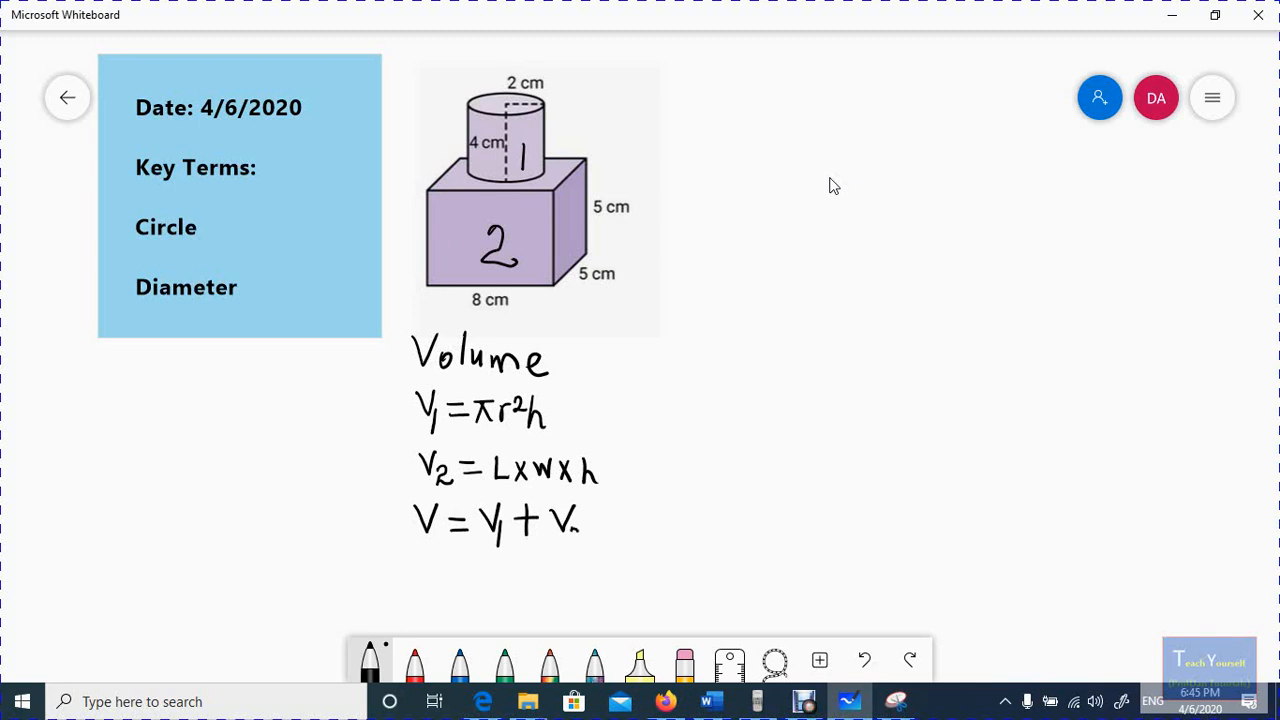
left_click_drag(568, 530, 588, 545)
left_click_drag(445, 567, 589, 583)
left_click(609, 582)
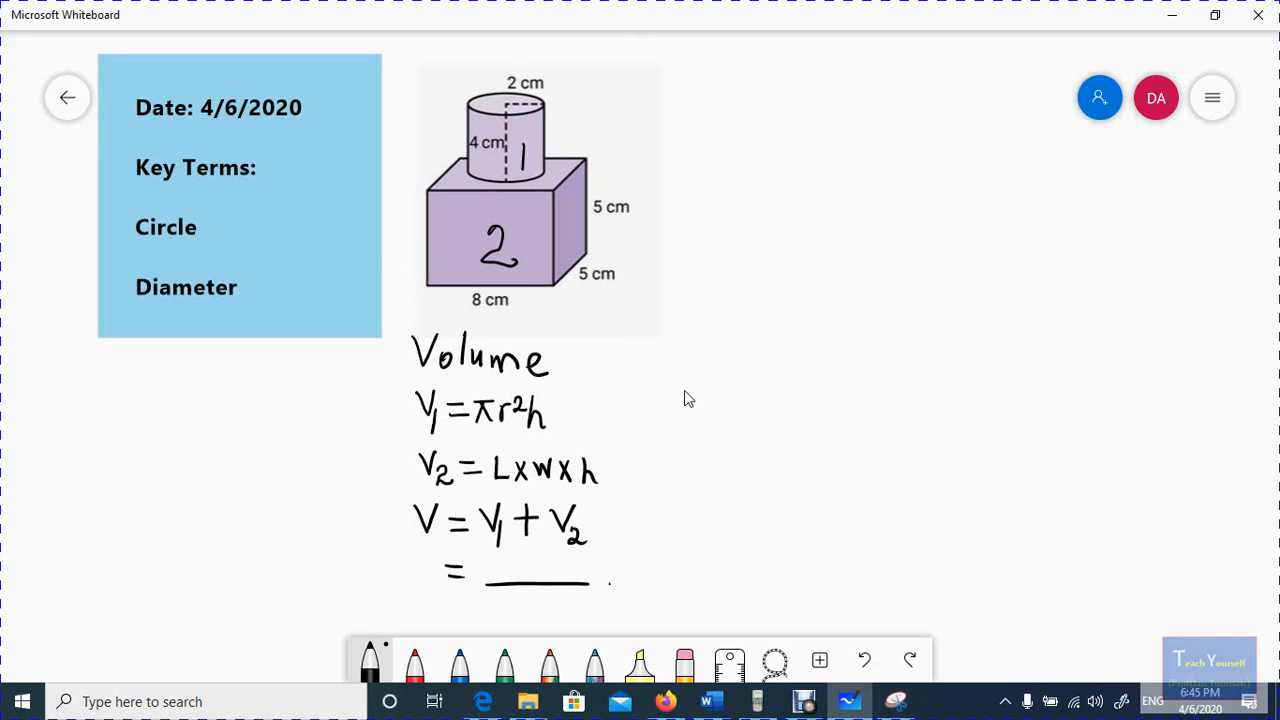
Handwrite "Good" with the black pen in the empty area to the right of the formulas.
left_click(427, 665)
left_click(372, 664)
mouse_move(922, 325)
left_mouse_down()
mouse_move(890, 348)
mouse_move(922, 398)
mouse_move(948, 360)
left_mouse_up()
left_click(948, 357)
left_click(975, 365)
left_click_drag(1009, 368, 1022, 378)
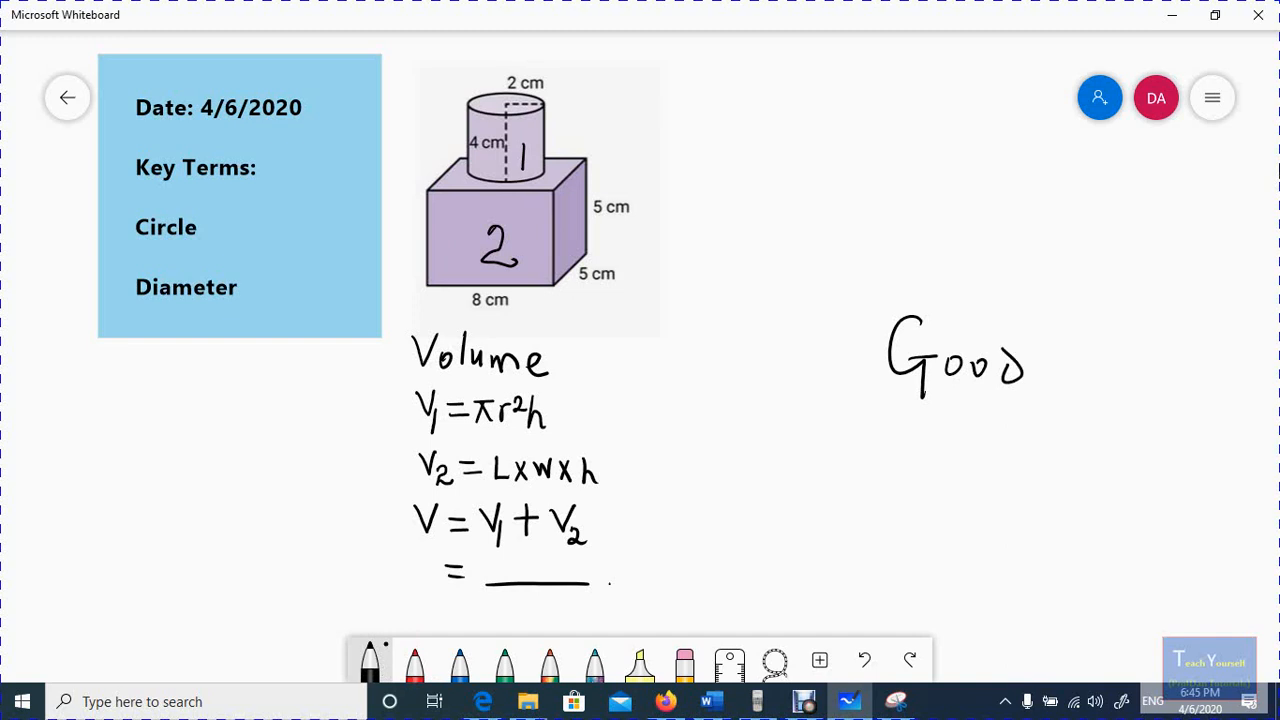
Handwrite "Student" in black ink below the word "Good".
mouse_move(930, 432)
left_mouse_down()
mouse_move(896, 474)
mouse_move(946, 478)
mouse_move(952, 452)
left_mouse_up()
left_click_drag(960, 466, 1028, 486)
left_click_drag(1040, 474, 1058, 492)
left_click_drag(1078, 434, 1104, 488)
left_click_drag(1080, 464, 1108, 462)
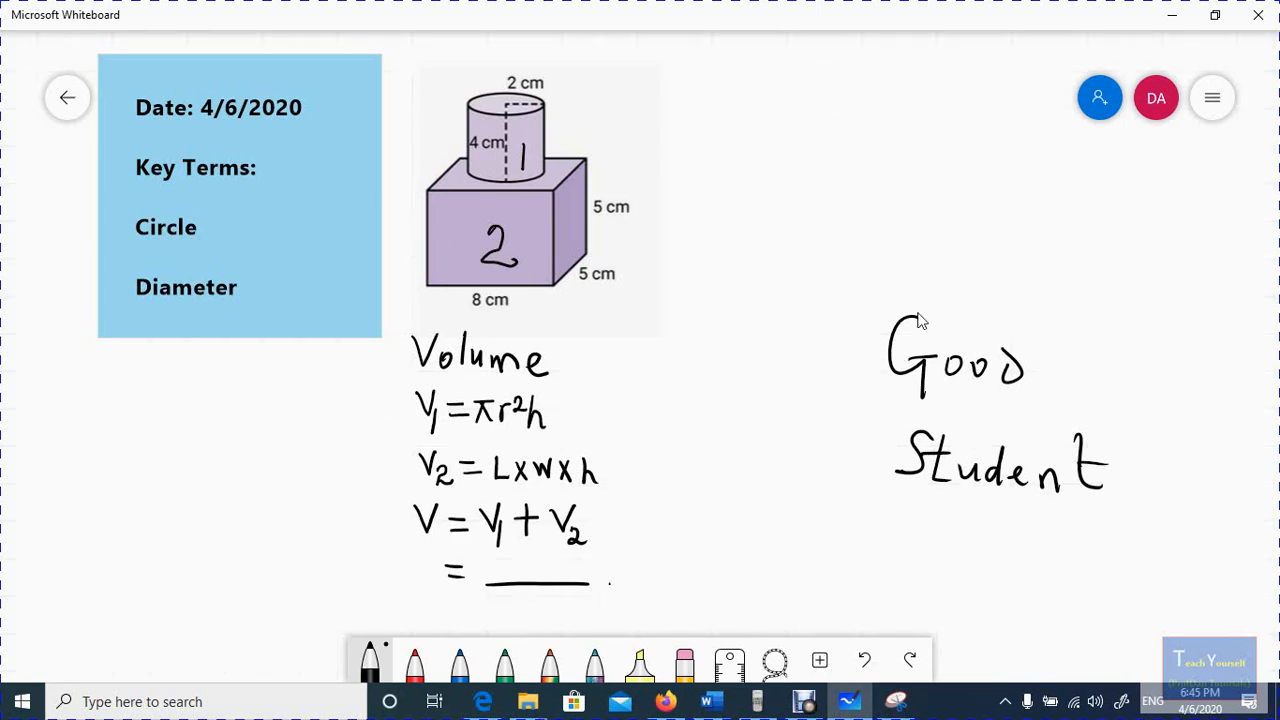
Select the handwritten words "Good" and "Student" one after the other with the lasso and beautify each.
left_click(776, 664)
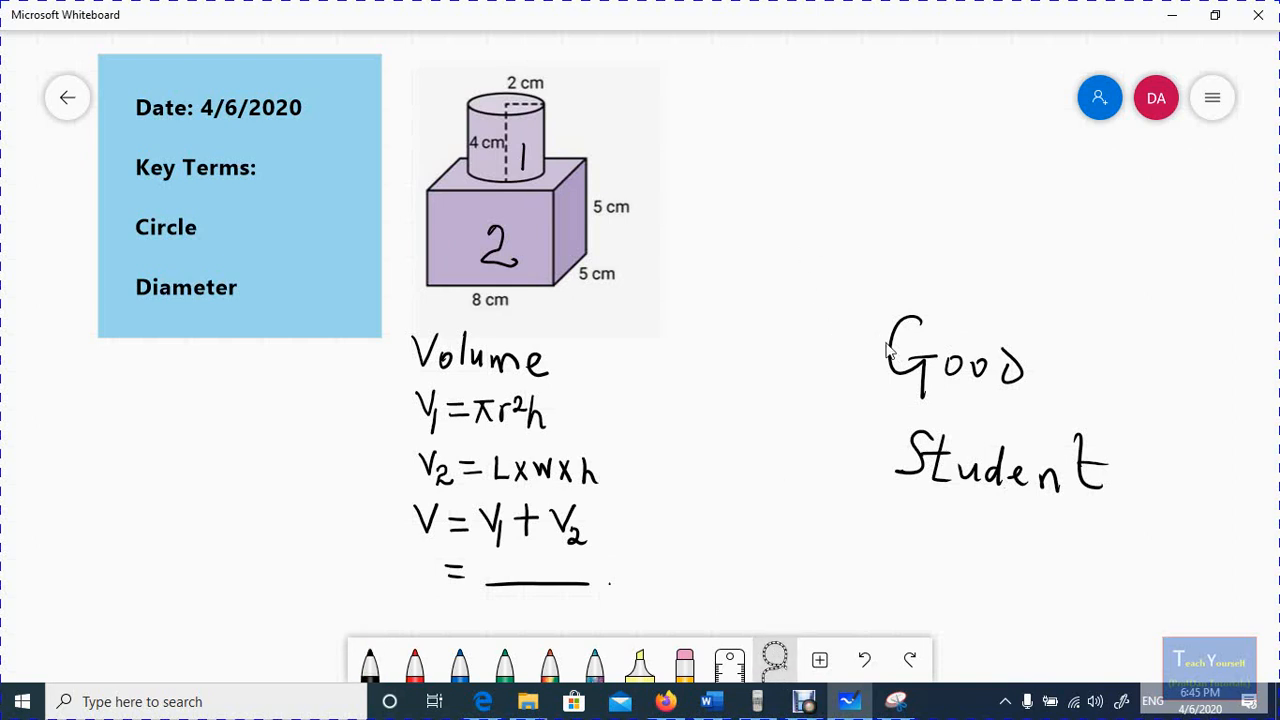
left_click_drag(869, 301, 862, 284)
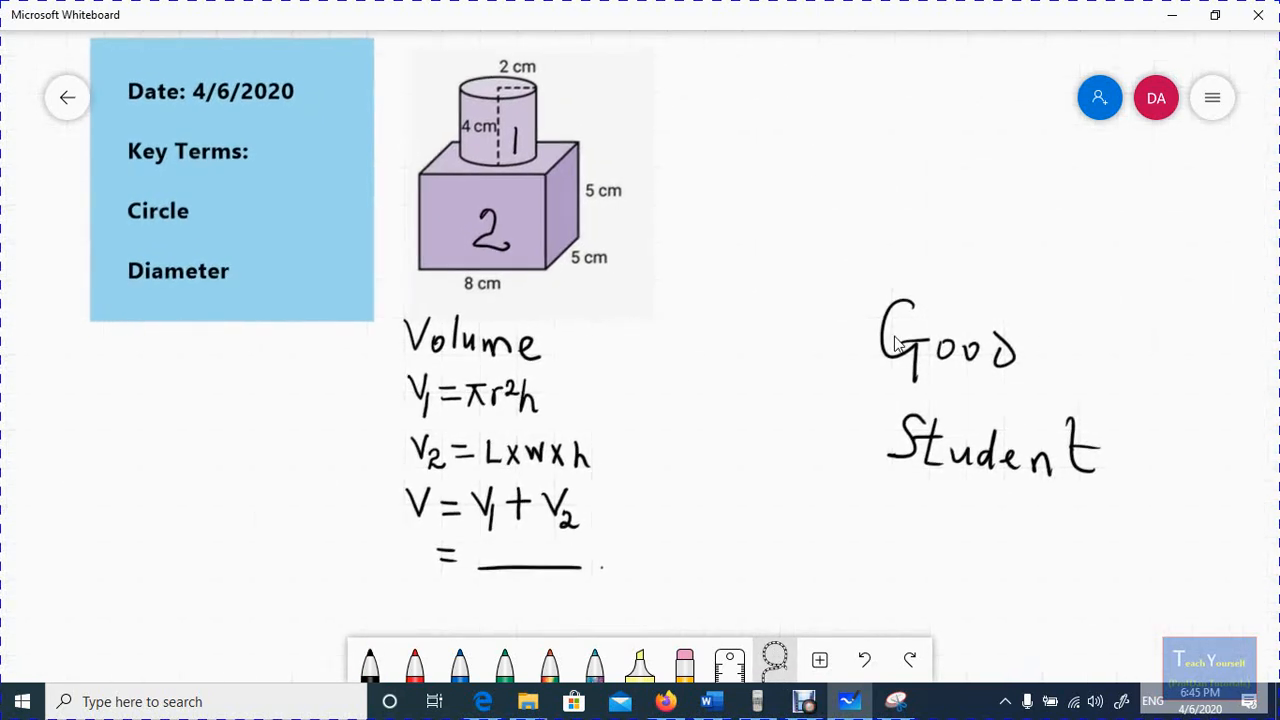
left_click(941, 357)
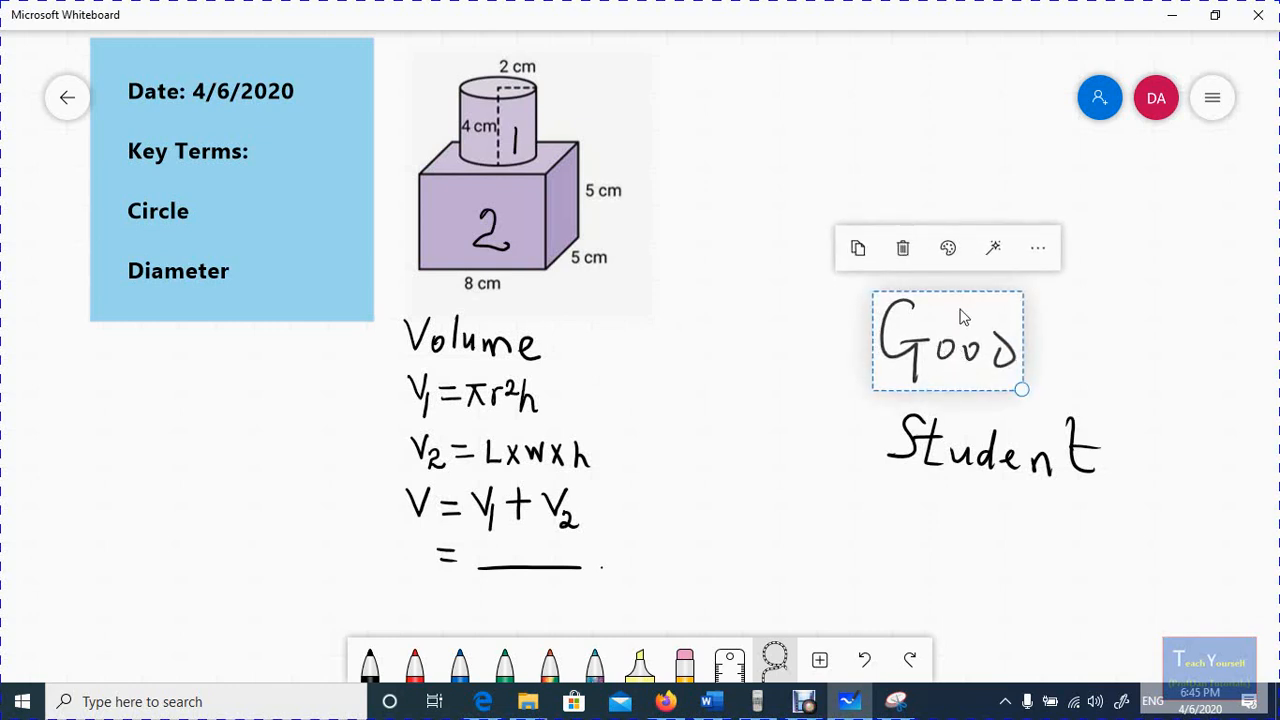
left_click(994, 250)
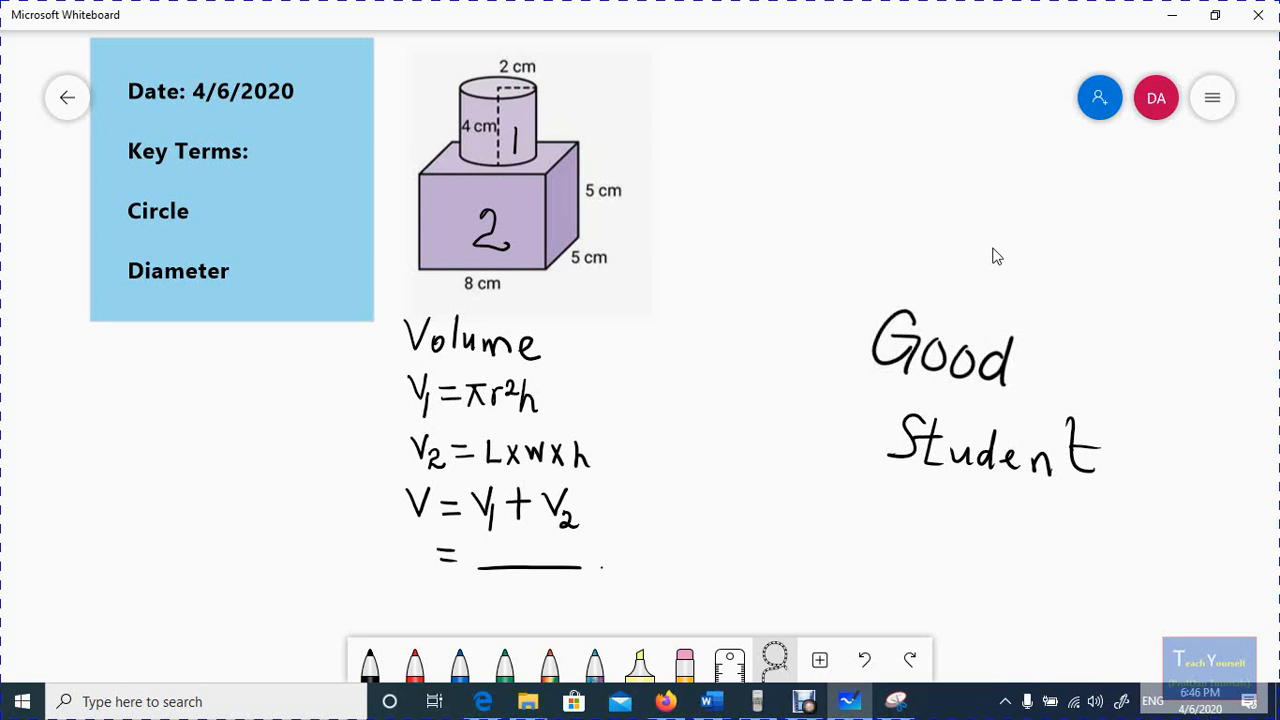
left_click(957, 450)
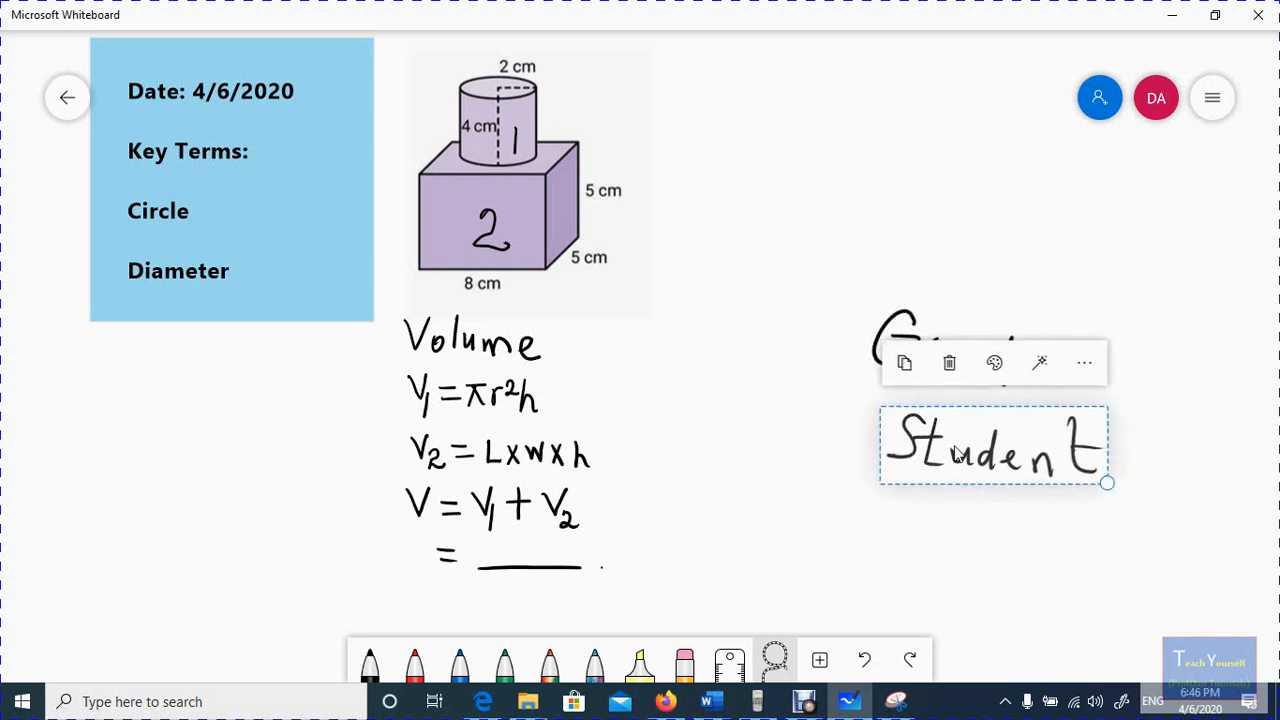
left_click(1040, 363)
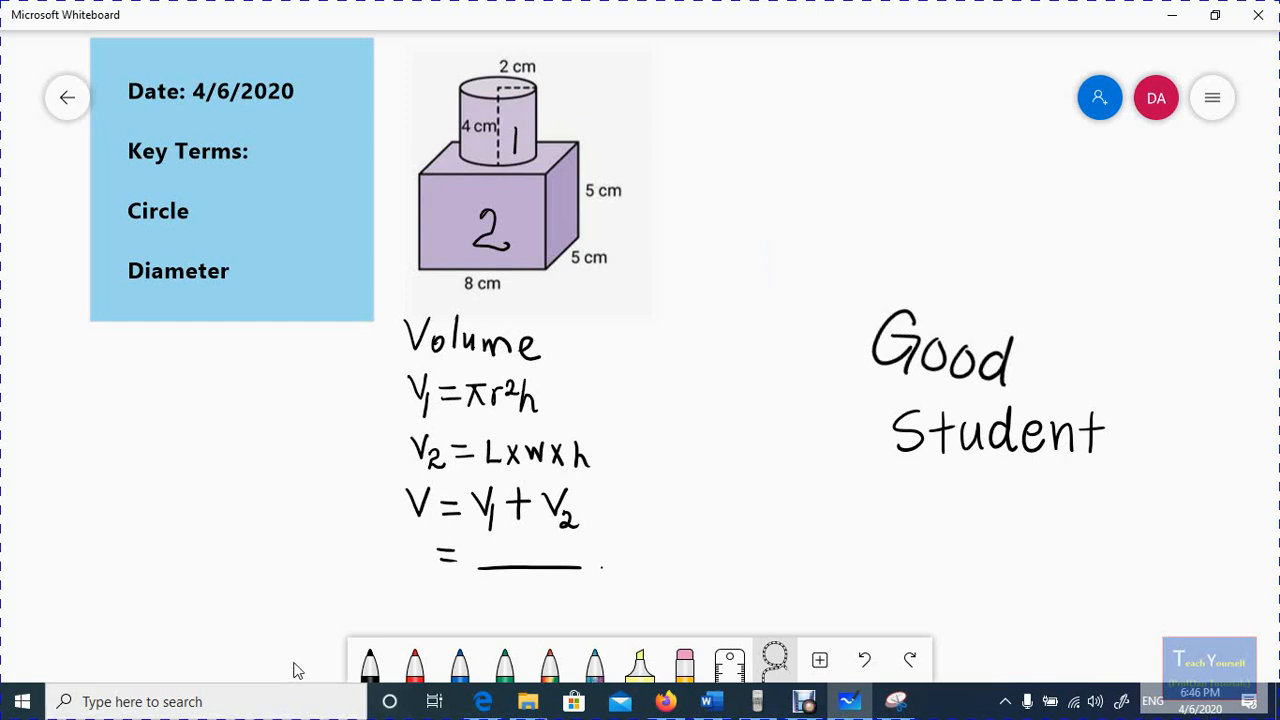
Handwrite "He is a boy" with the black pen above the beautified word "Good".
left_click(370, 662)
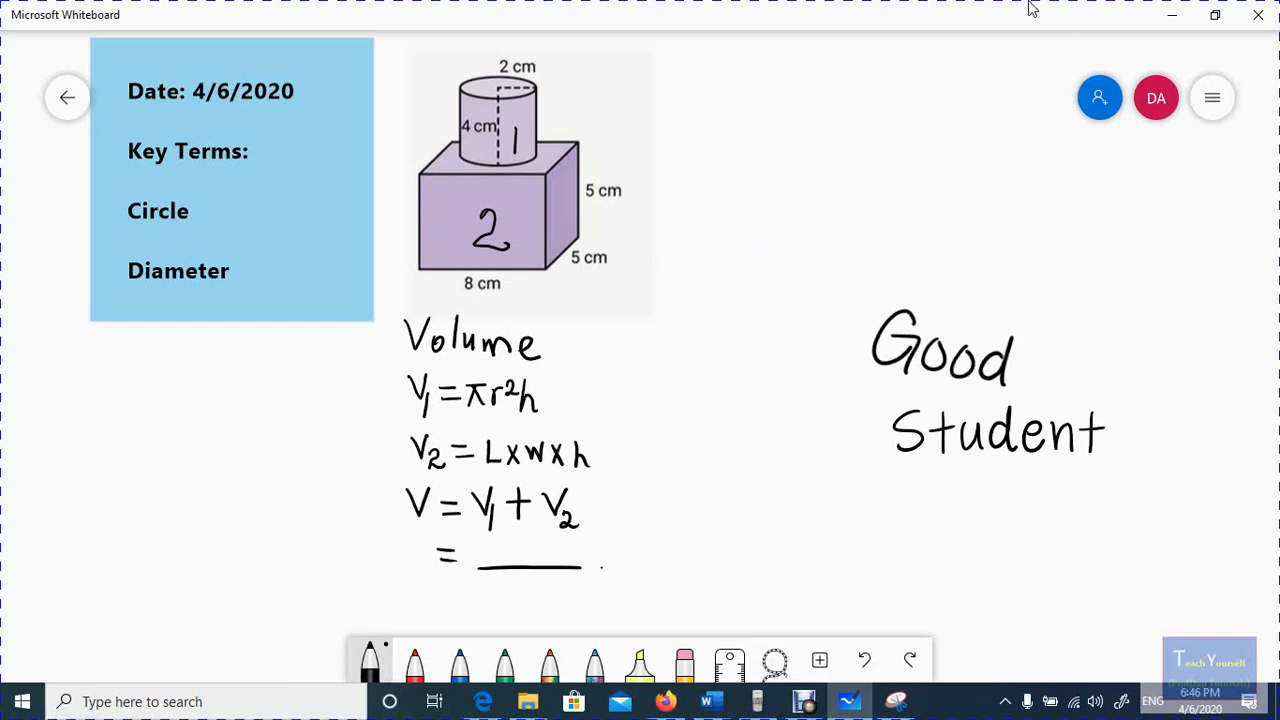
mouse_move(762, 213)
left_mouse_down()
mouse_move(753, 285)
mouse_move(778, 289)
left_mouse_up()
mouse_move(746, 262)
left_mouse_down()
mouse_move(782, 250)
mouse_move(813, 272)
mouse_move(866, 279)
left_mouse_up()
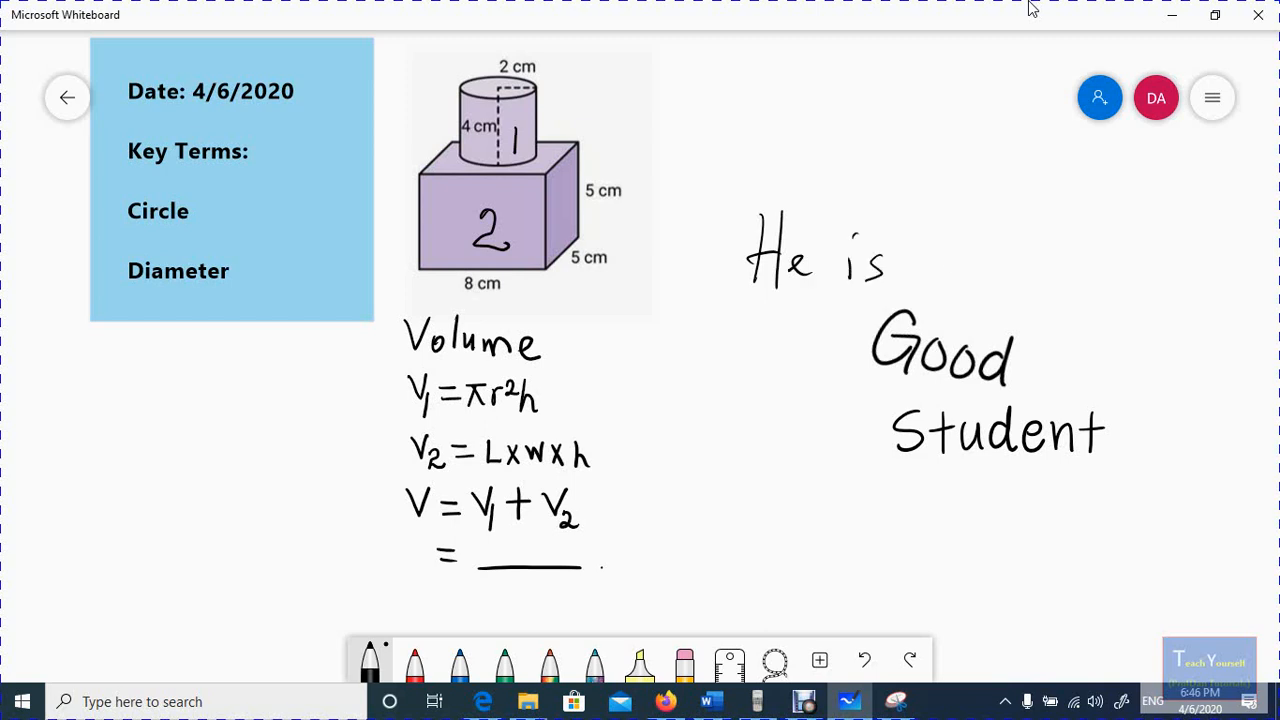
left_click_drag(950, 268, 954, 289)
mouse_move(1012, 243)
left_mouse_down()
mouse_move(1034, 280)
mouse_move(1016, 292)
left_mouse_up()
left_click_drag(1058, 278, 1082, 342)
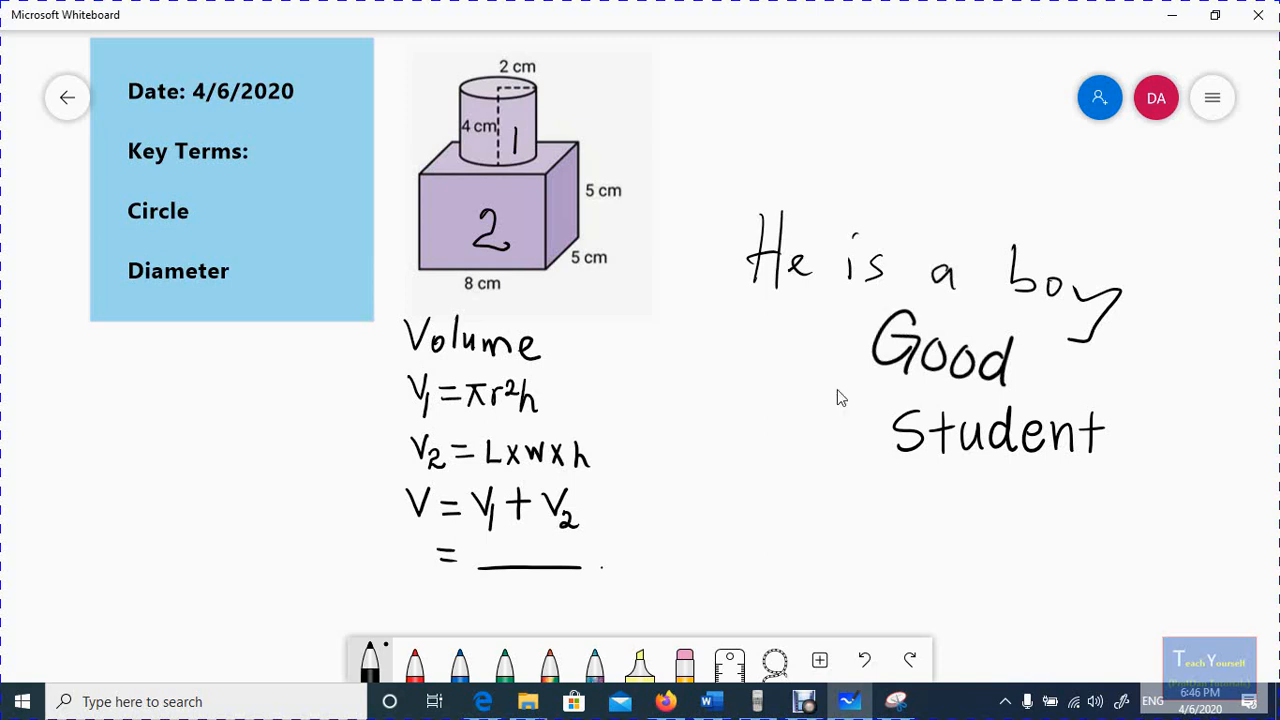
Try beautifying the handwritten word "He", using undo and redo on the change and finishing with it undone.
left_click(776, 662)
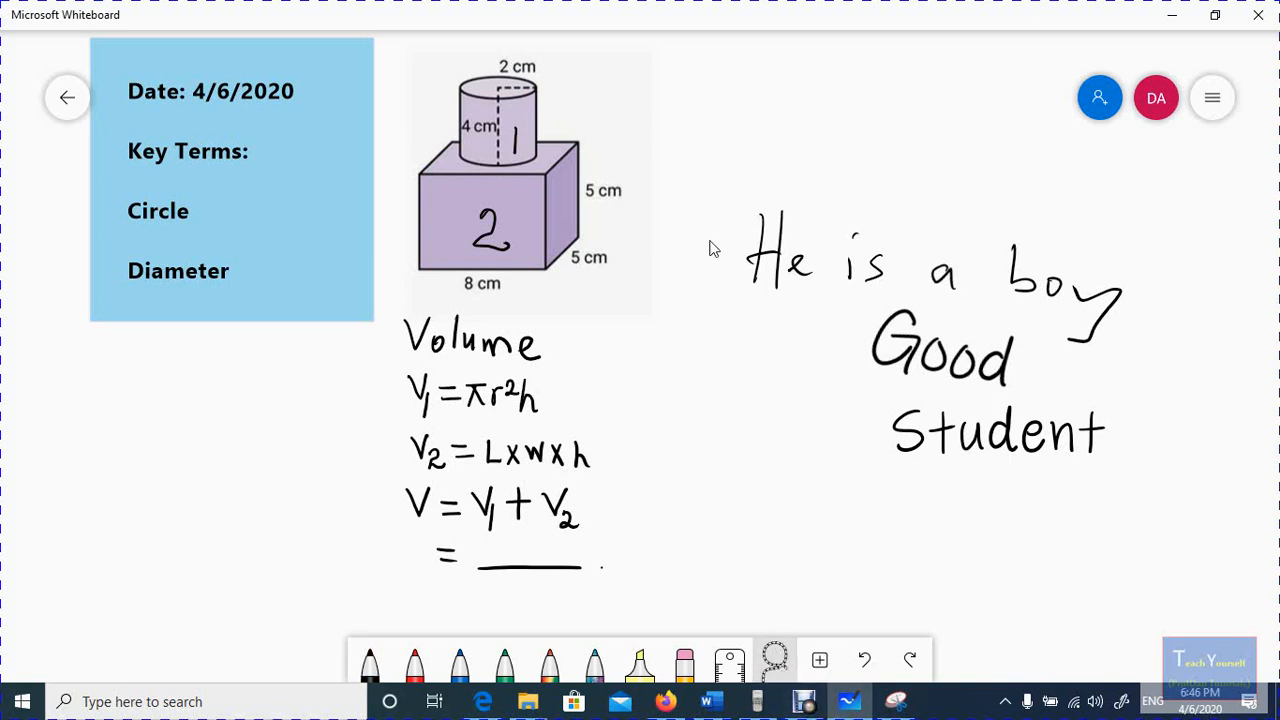
mouse_move(711, 249)
left_mouse_down()
mouse_move(765, 250)
mouse_move(817, 294)
left_mouse_up()
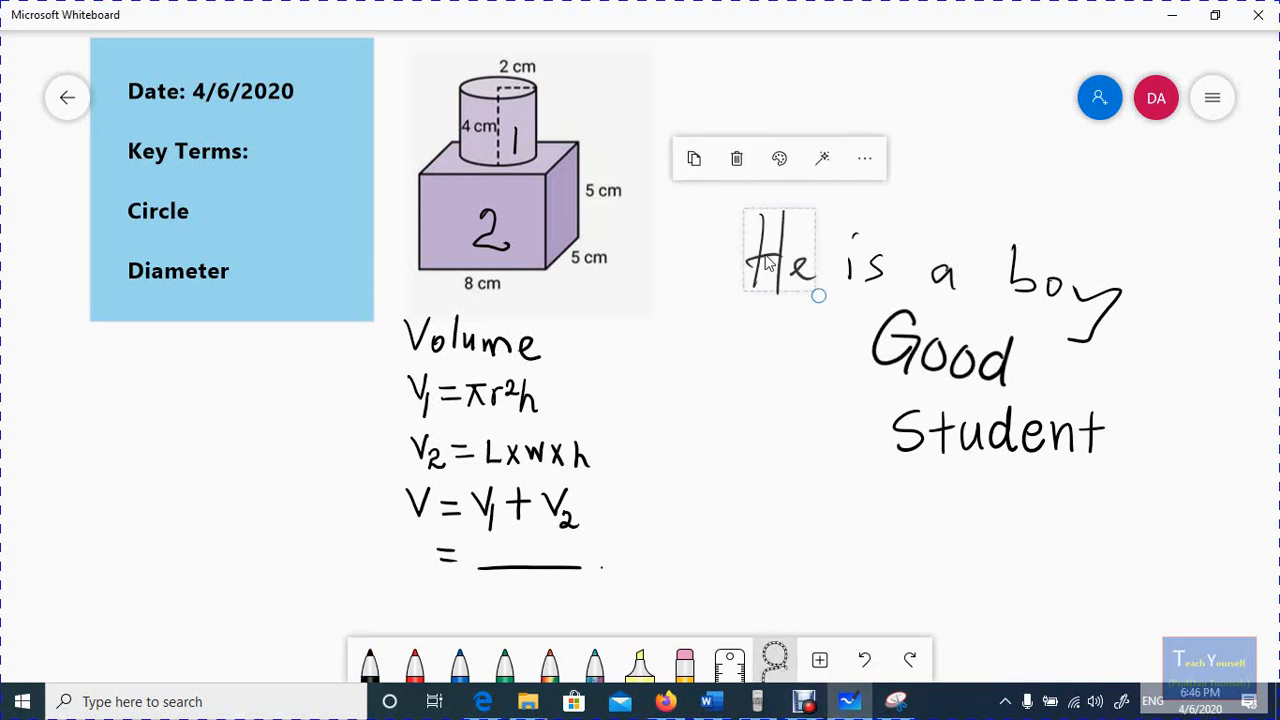
left_click(824, 160)
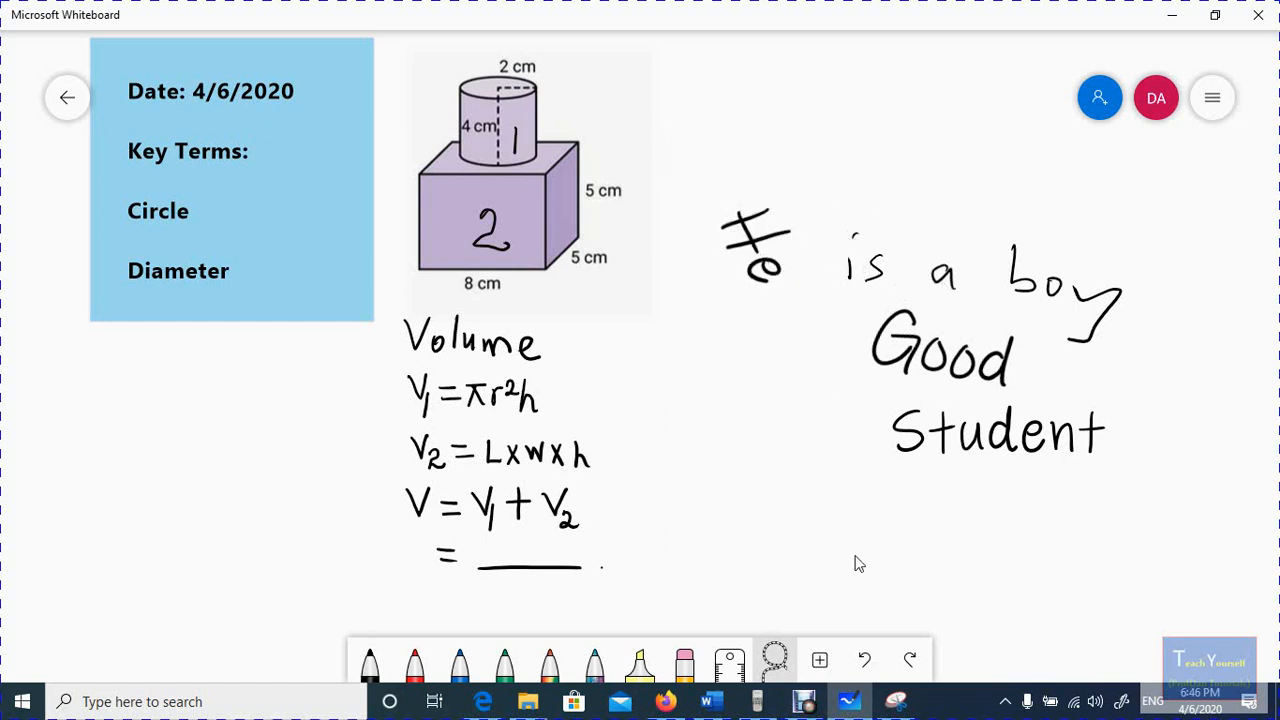
left_click(866, 662)
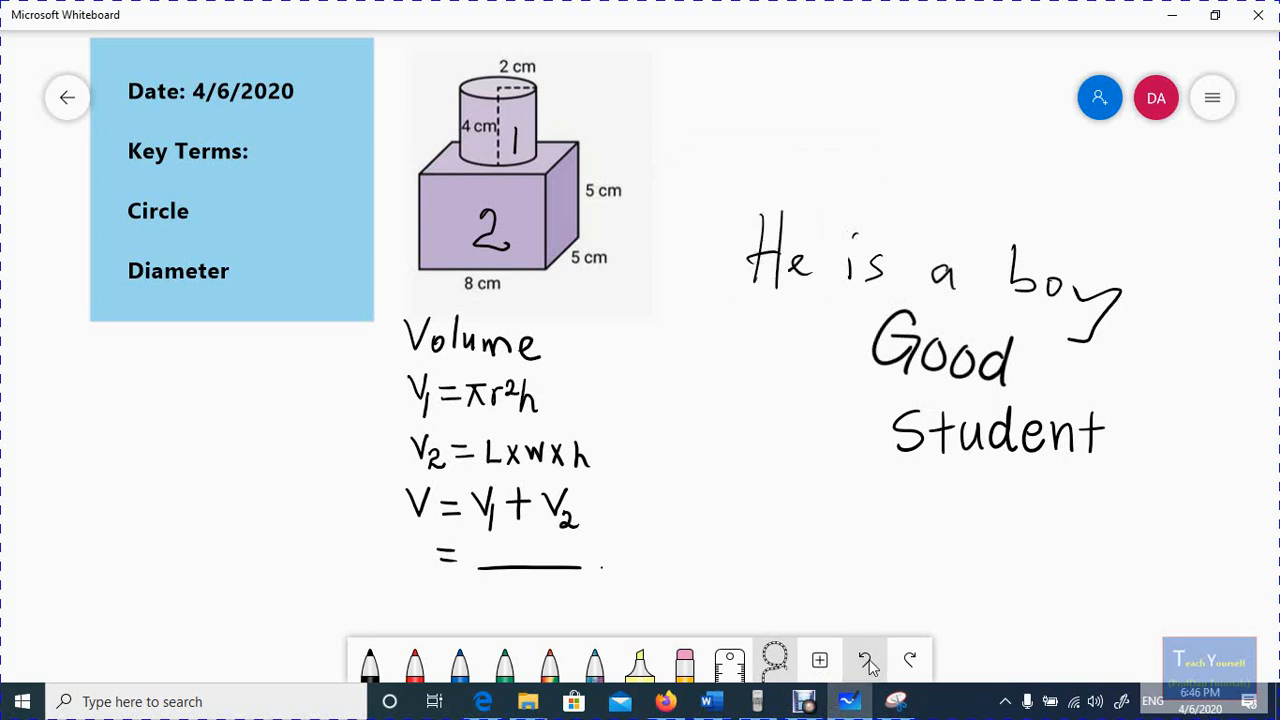
left_click(908, 663)
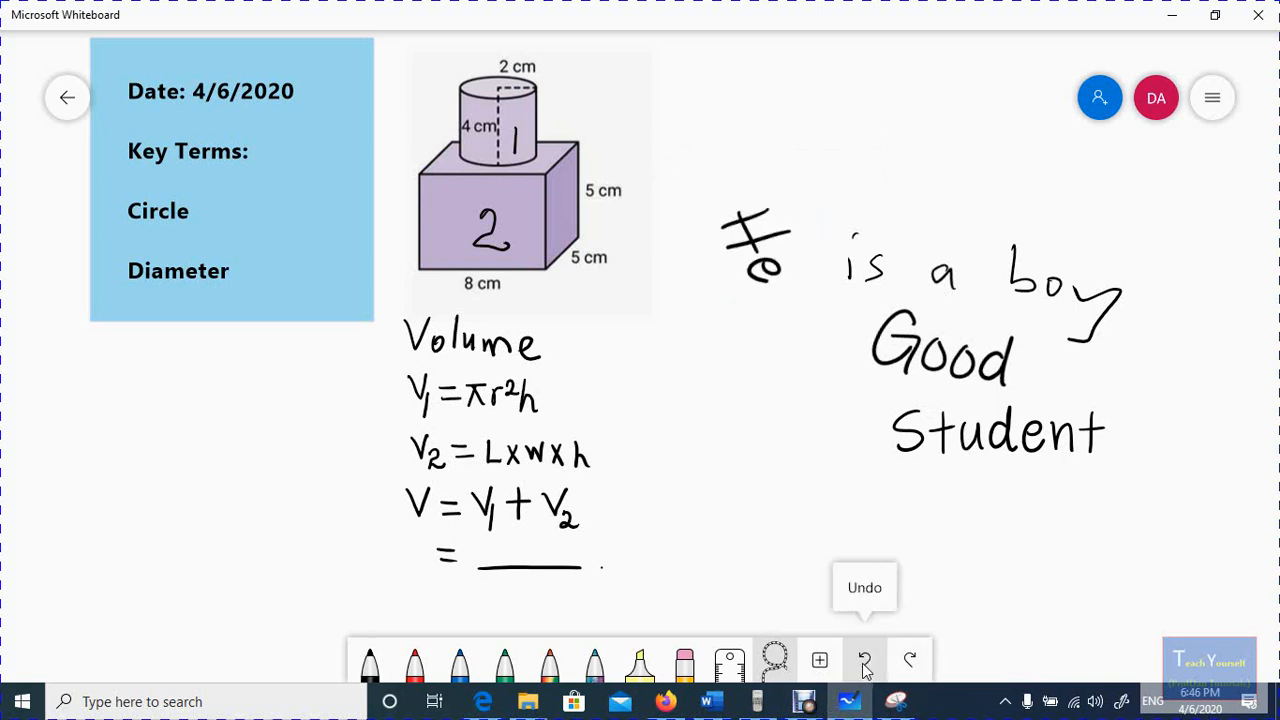
left_click(866, 668)
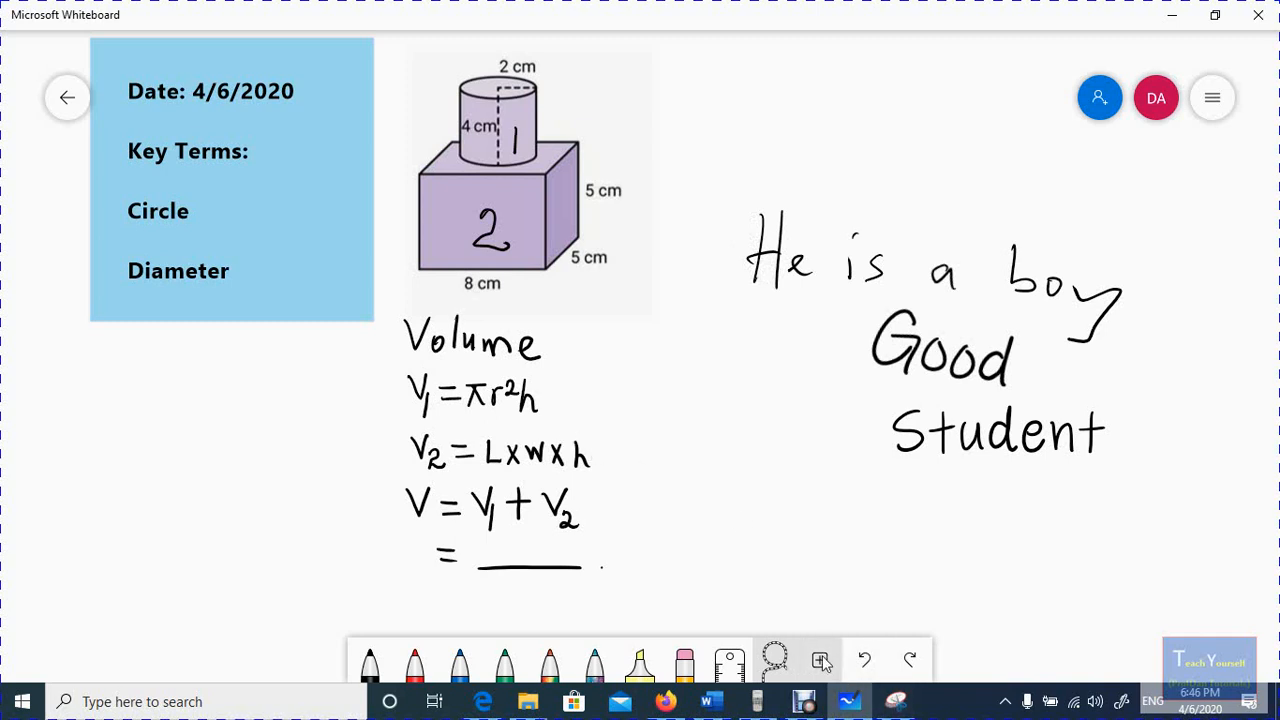
left_click(820, 660)
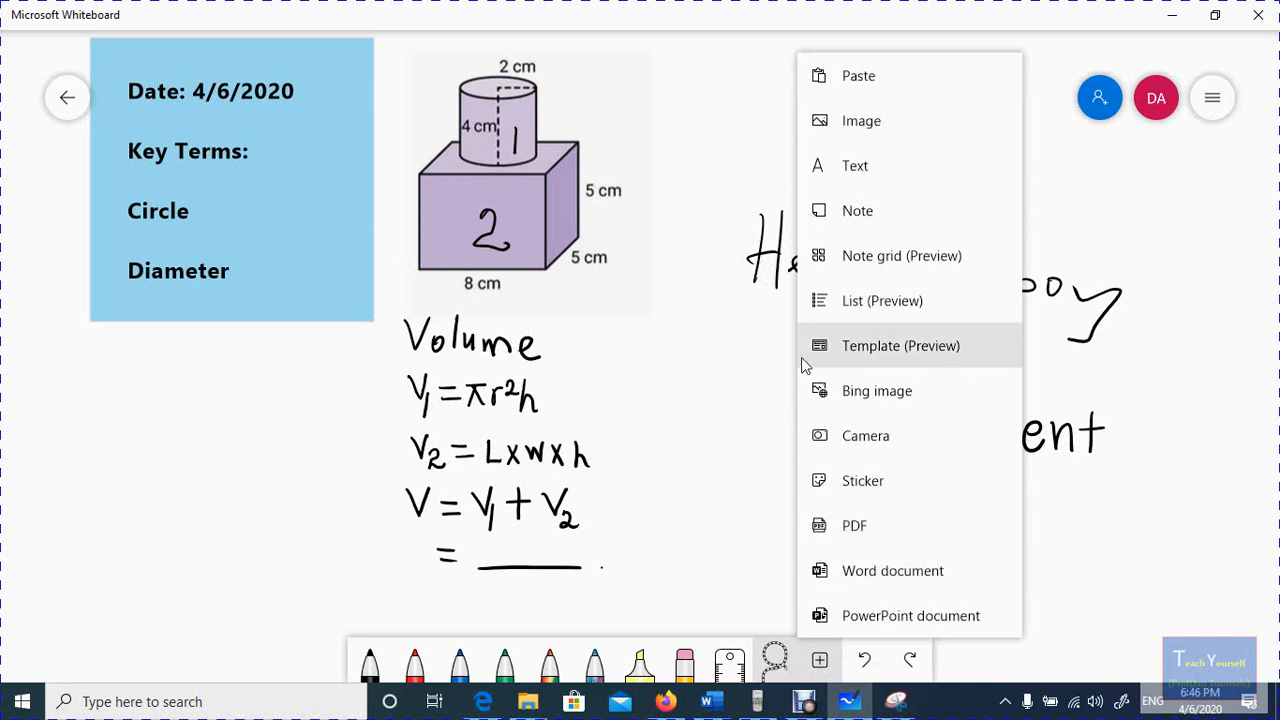
left_click(1193, 264)
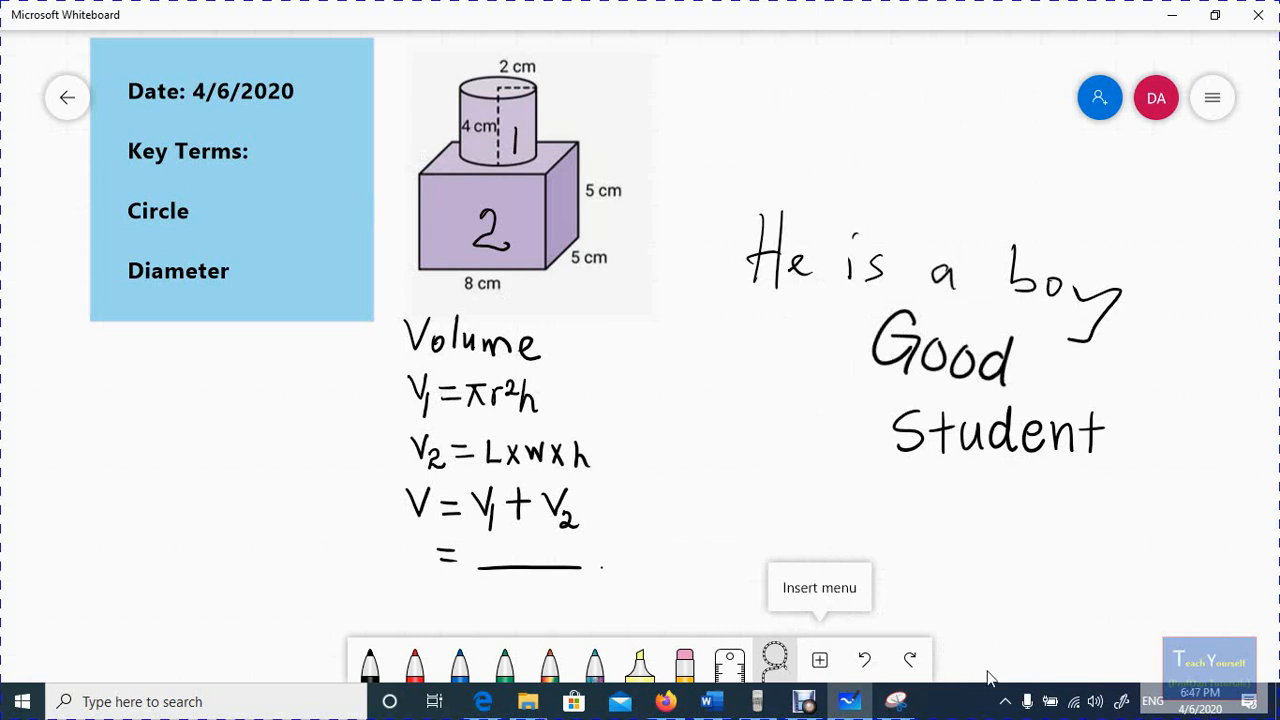
left_click(1122, 703)
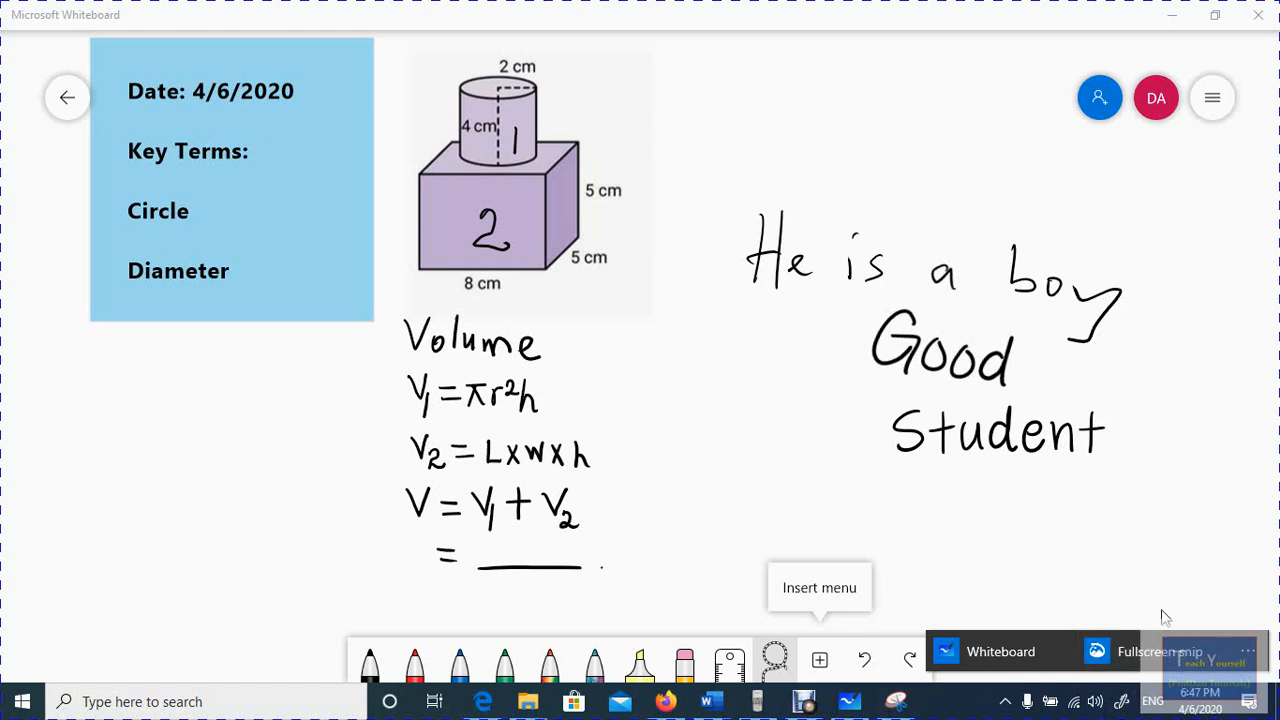
Switch to the volume of a cylinder worksheet in Edge and capture a fullscreen snip showing questions 1 to 3.
left_click(497, 703)
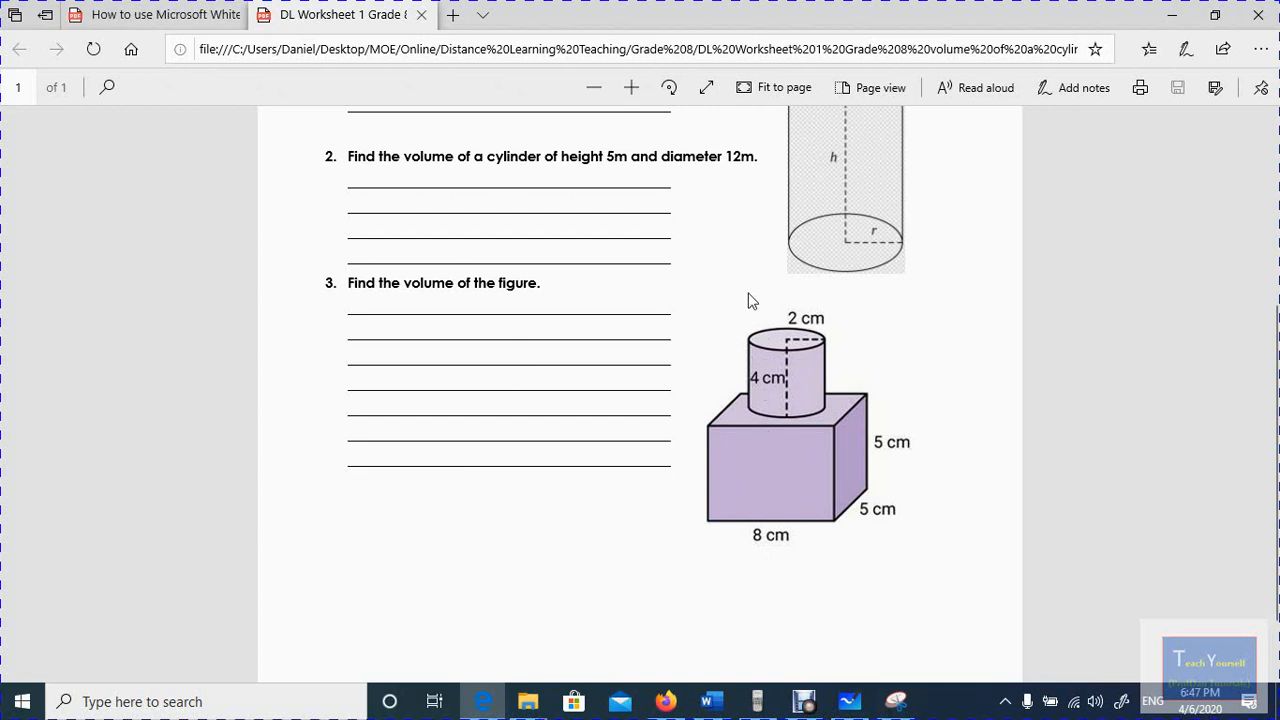
scroll(743, 380, "up", 3)
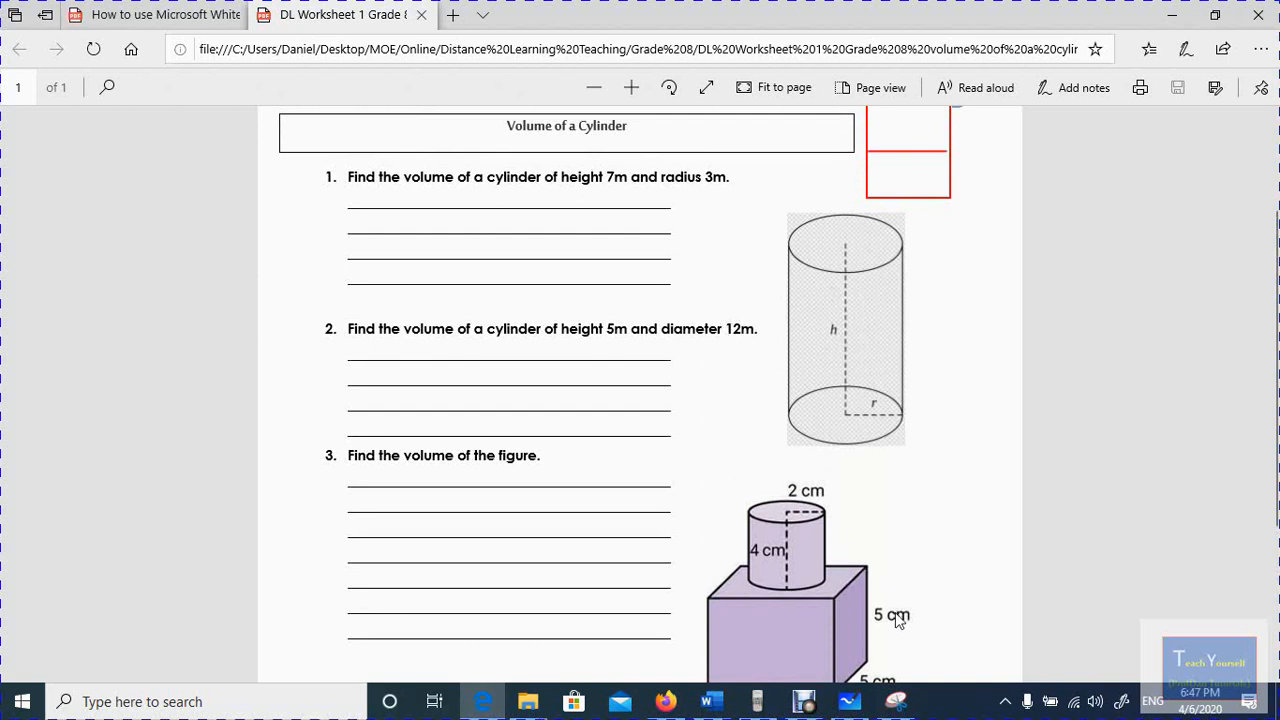
left_click(1122, 707)
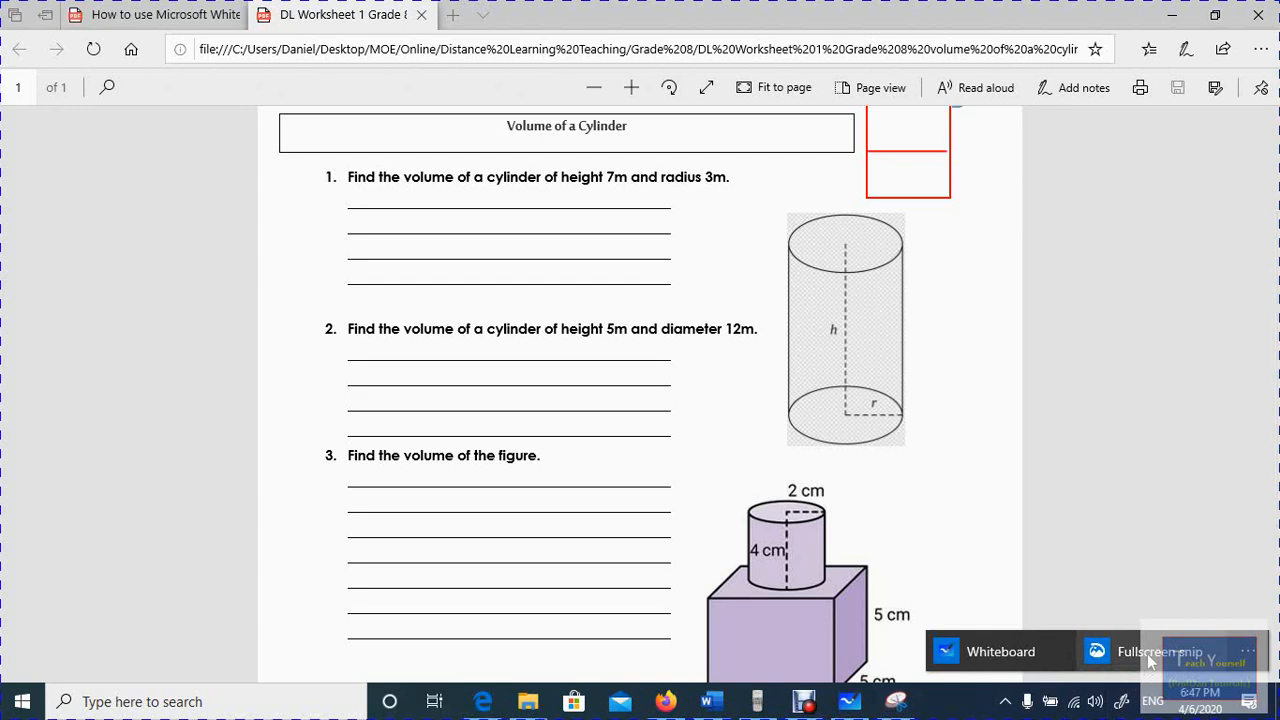
left_click(1147, 653)
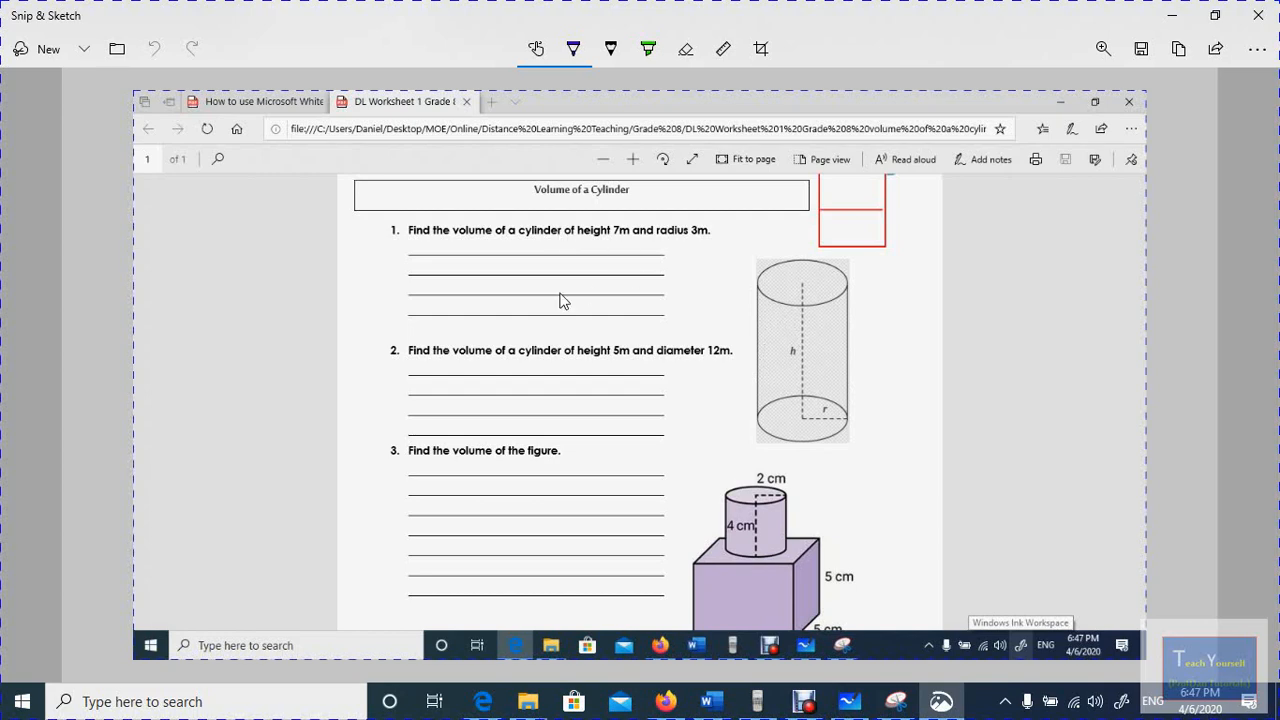
Set the ballpoint pen to red, underline question 1 up to "height 7m", and handwrite "h = 7m," on its first answer line.
left_click(574, 52)
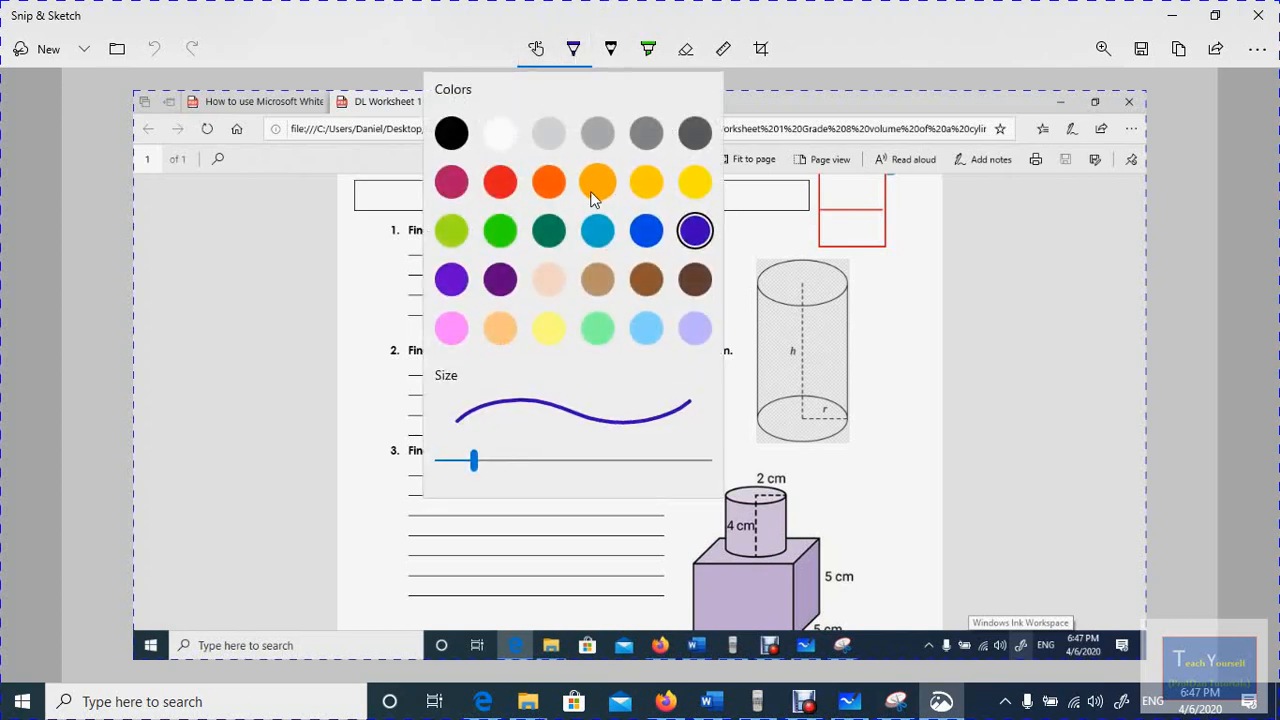
left_click(500, 182)
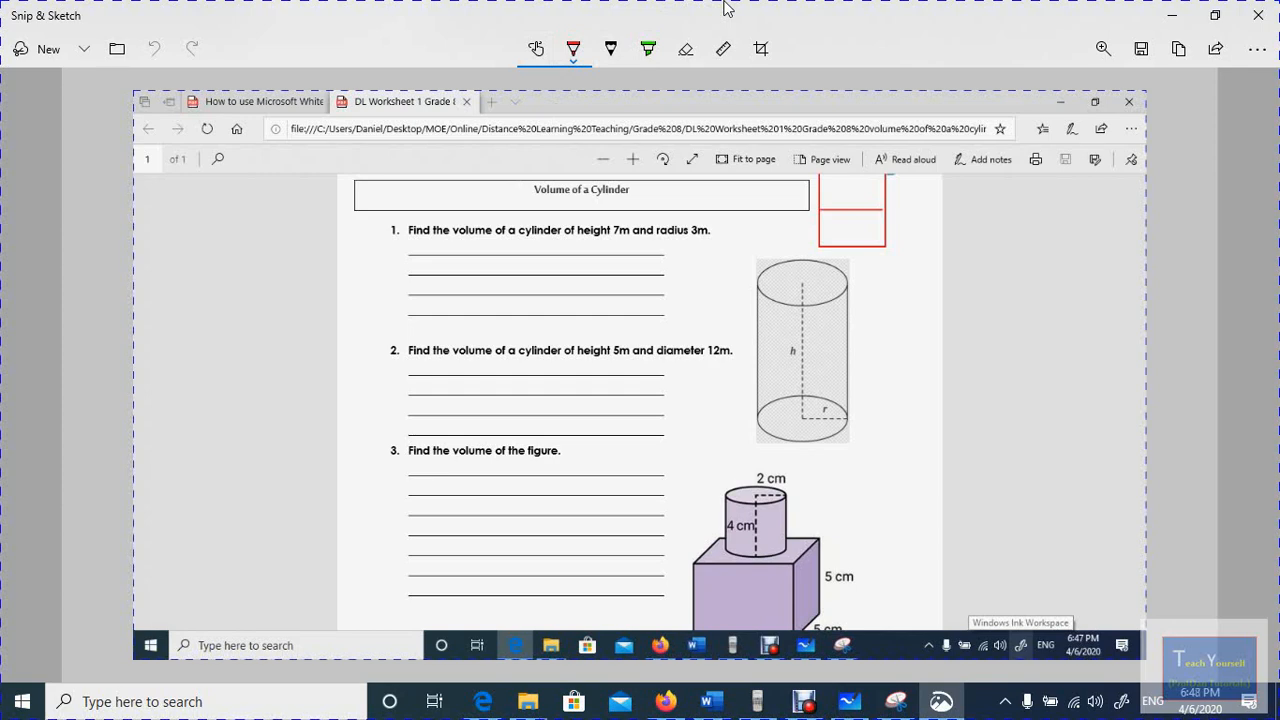
left_click_drag(434, 237, 630, 239)
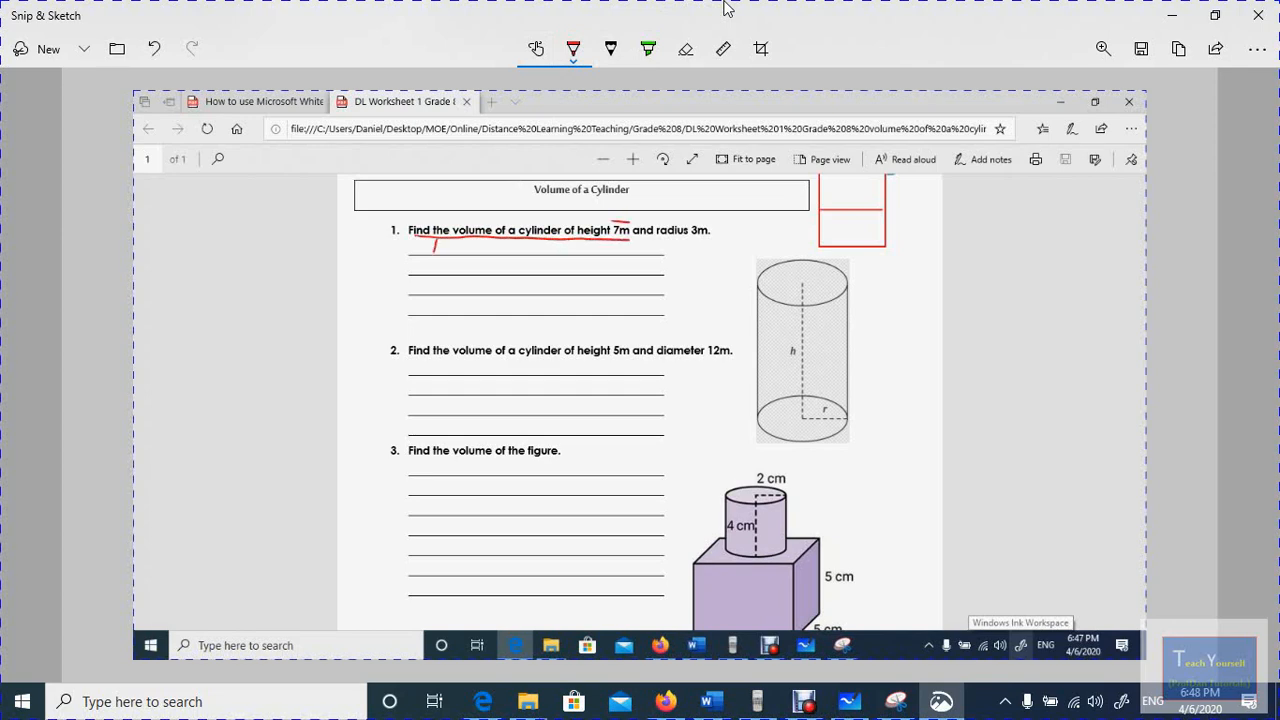
left_click_drag(434, 250, 446, 258)
left_click_drag(517, 258, 512, 268)
Underline "radius 3m" in red and handwrite "r = 3m" beside the height value.
left_click_drag(656, 241, 724, 241)
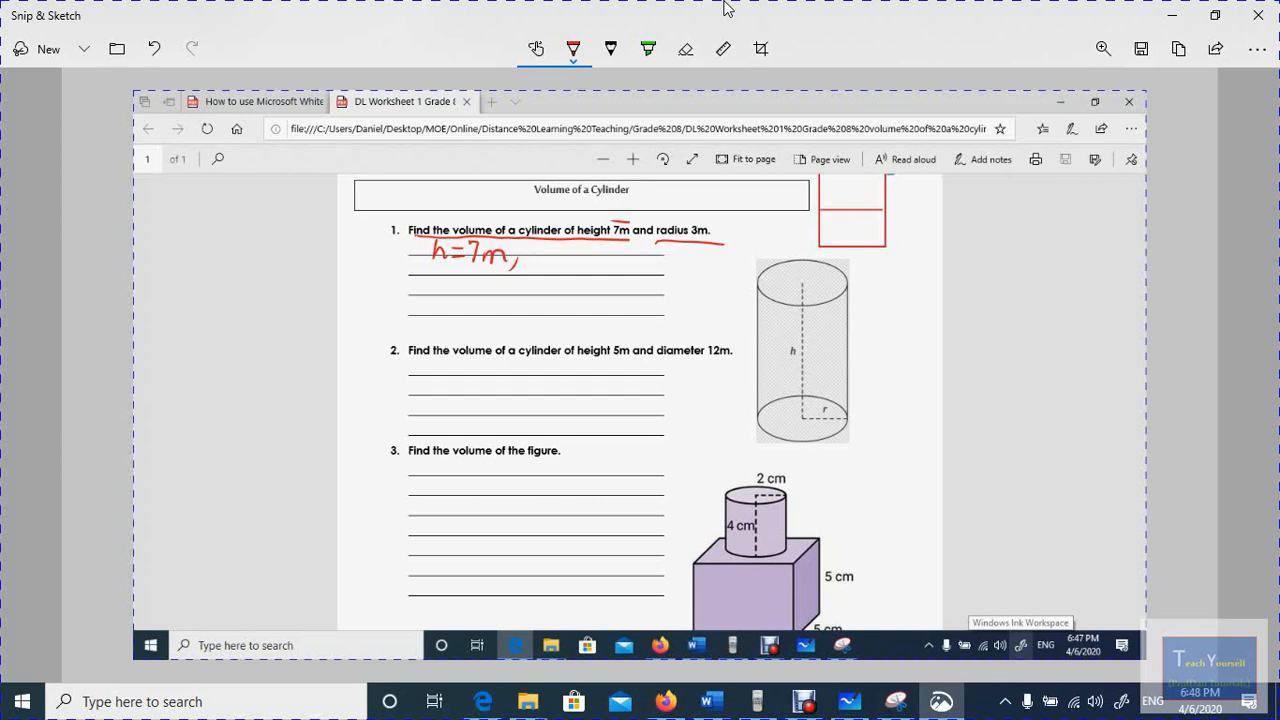
left_click_drag(554, 259, 566, 259)
left_click_drag(554, 270, 621, 269)
Handwrite "V = πr²h" in red below the height and radius values, and erase that formula with the eraser.
left_click_drag(430, 277, 444, 293)
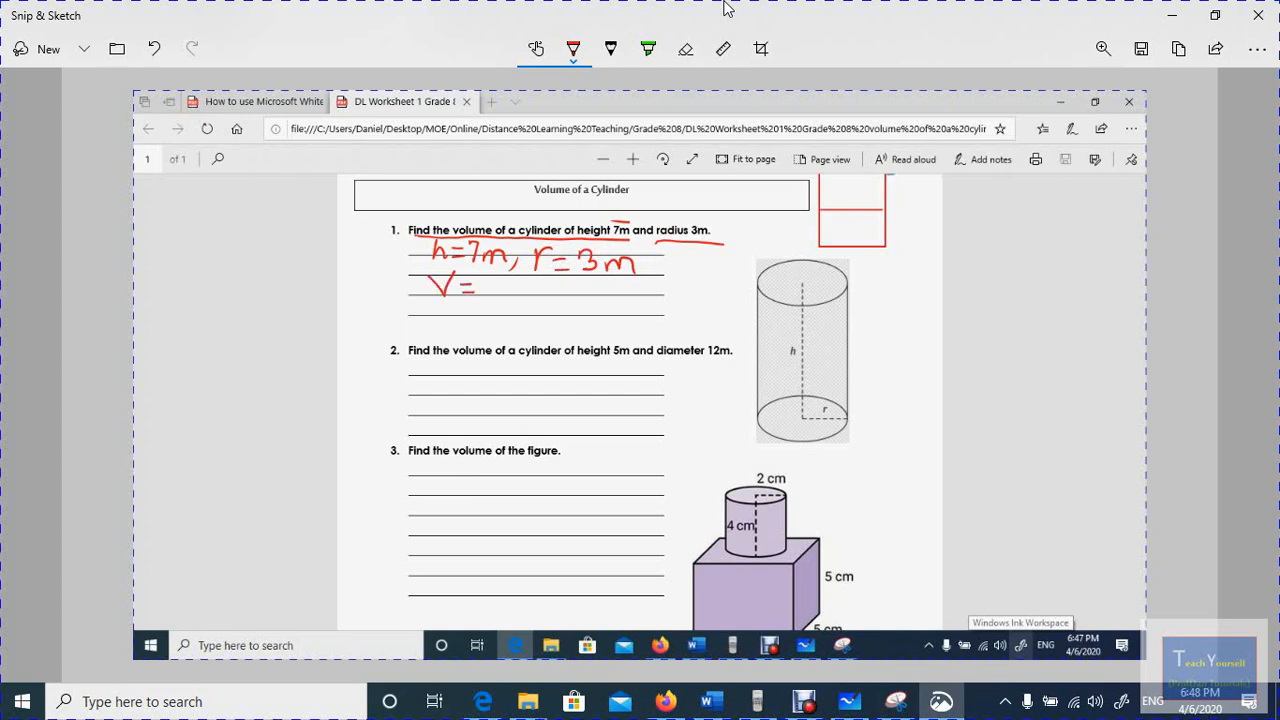
mouse_move(491, 280)
left_mouse_down()
mouse_move(497, 296)
mouse_move(536, 290)
left_mouse_up()
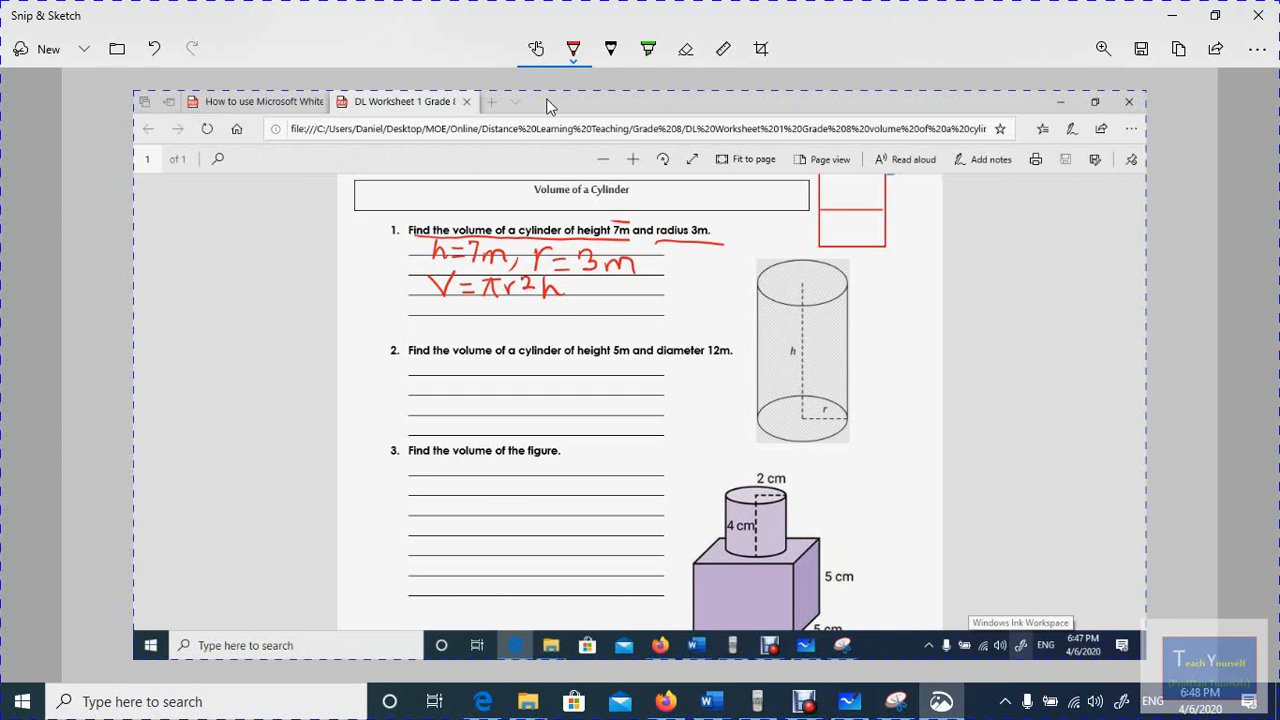
left_click(688, 52)
left_click_drag(546, 292, 550, 300)
left_click_drag(490, 289, 445, 284)
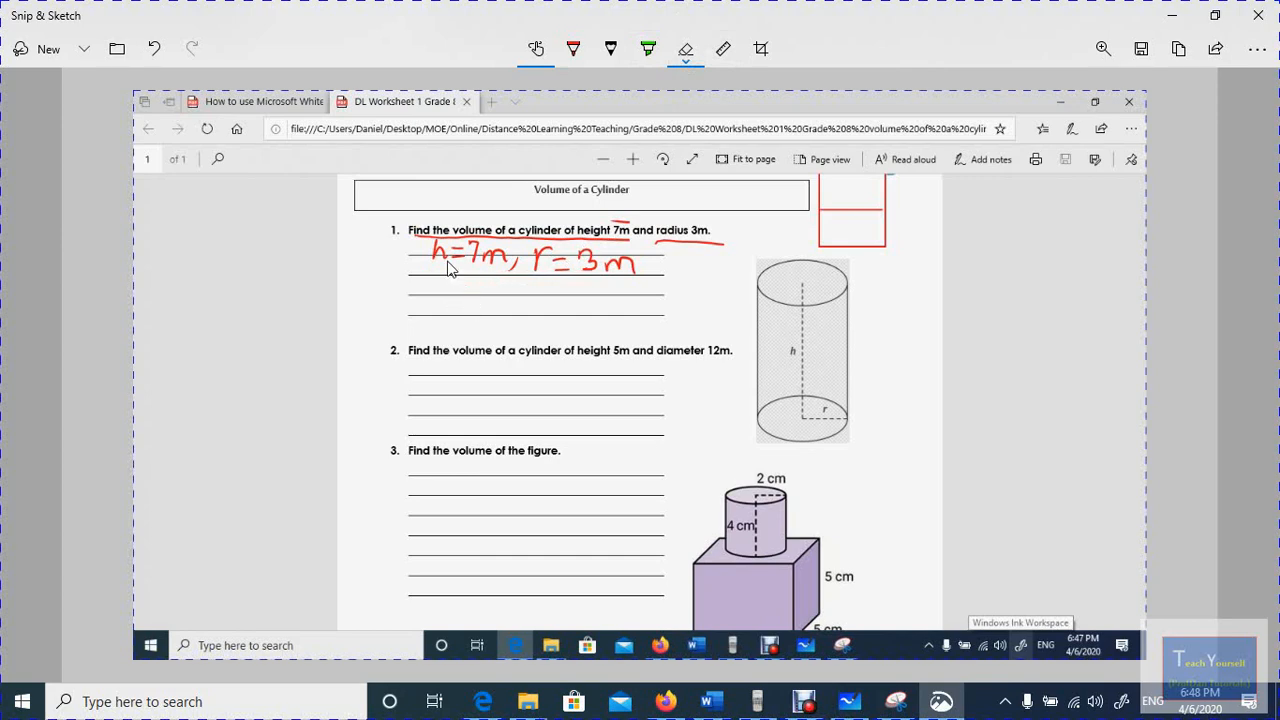